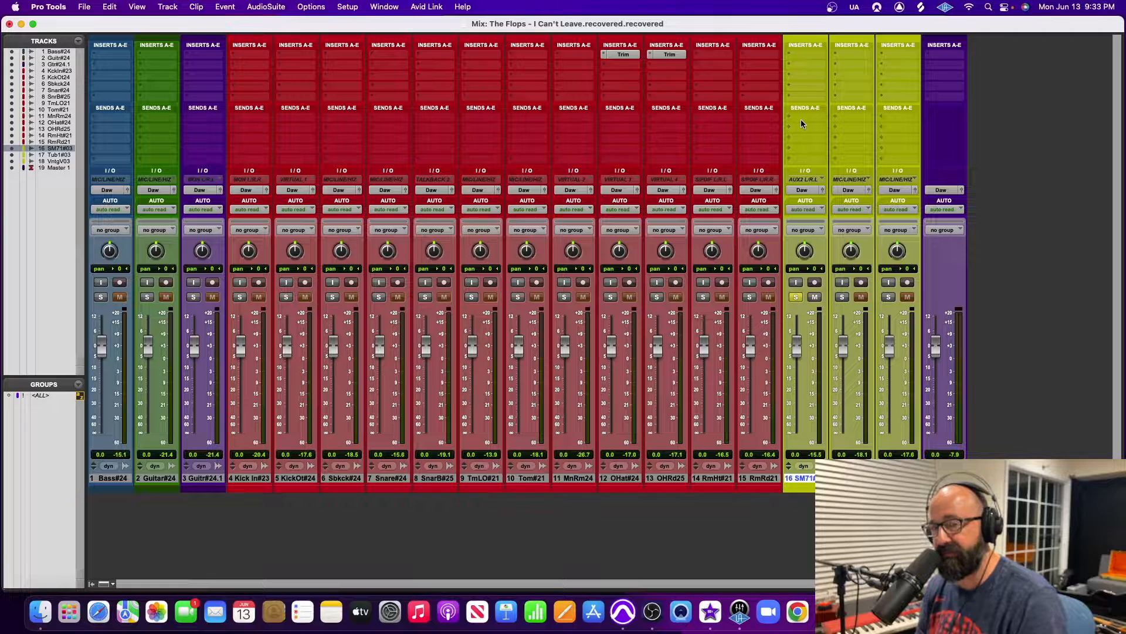
Play the song and compare the full mix against the soloed SM7 vocal track.
key("space")
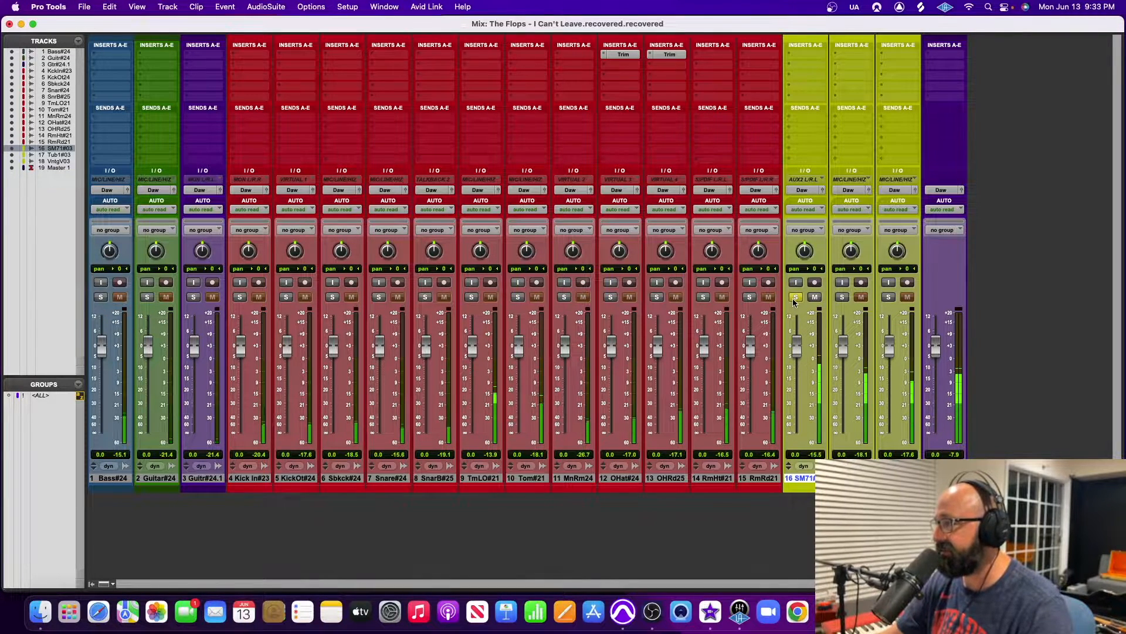
left_click(796, 298)
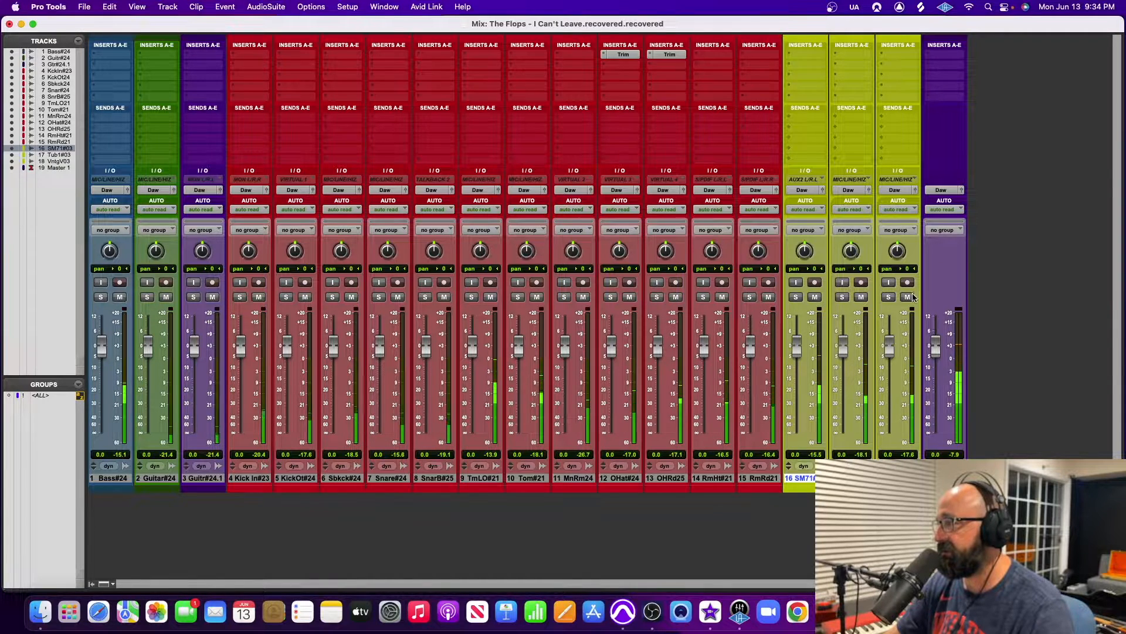
left_click(796, 297)
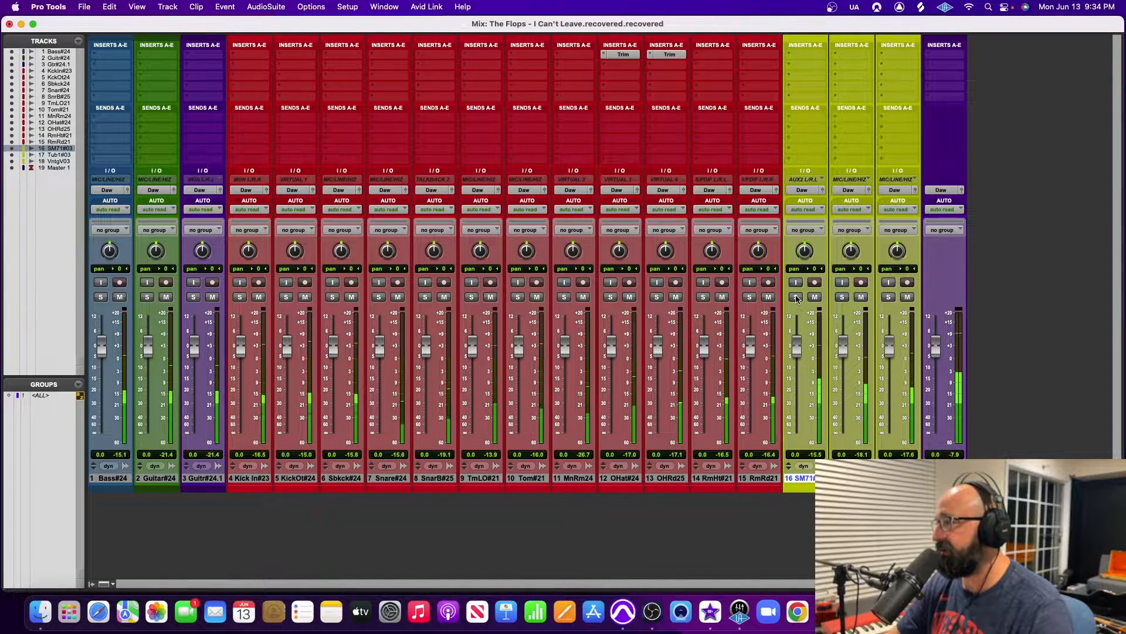
Add a send on the SM7 vocal track to a new stereo Aux Input track named Verb.
left_click(792, 117)
left_click(784, 119)
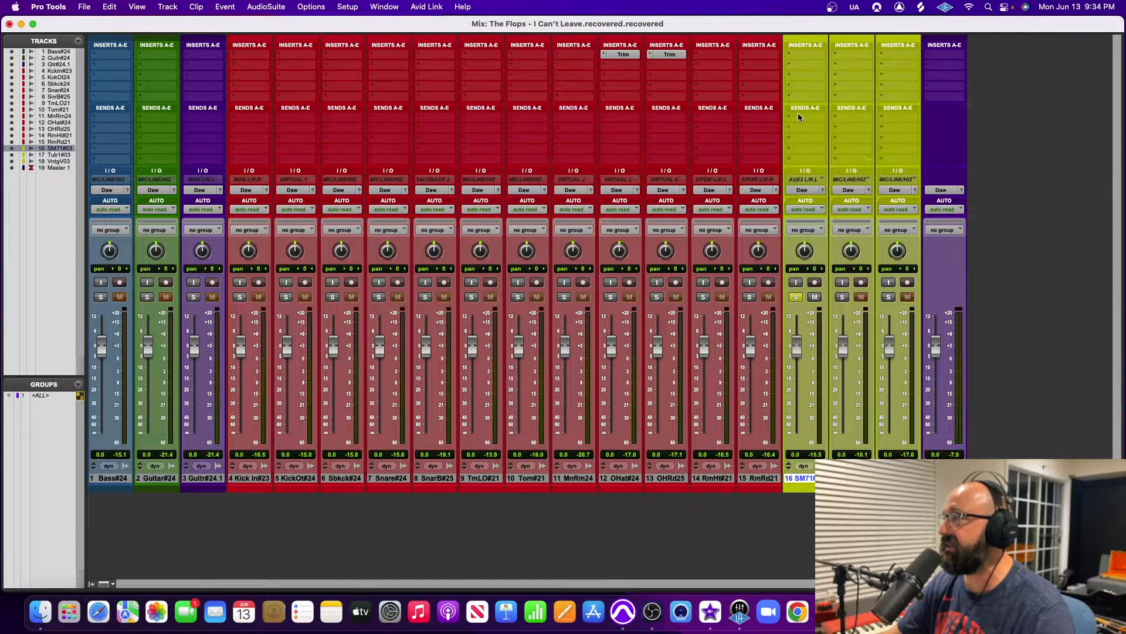
left_click(797, 119)
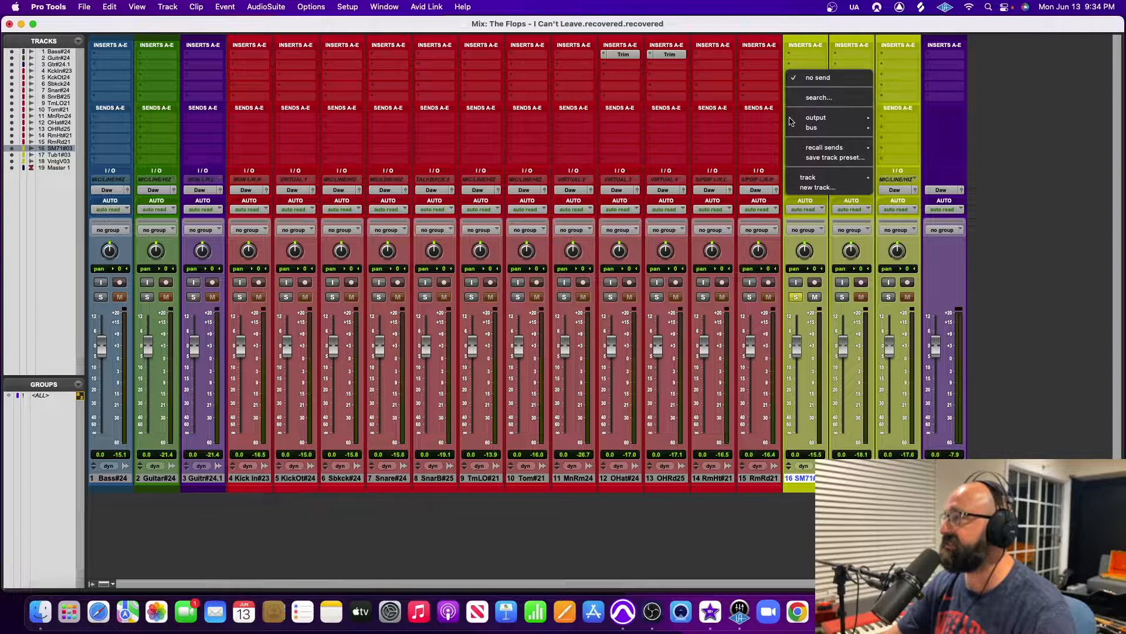
left_click(818, 188)
left_click(670, 213)
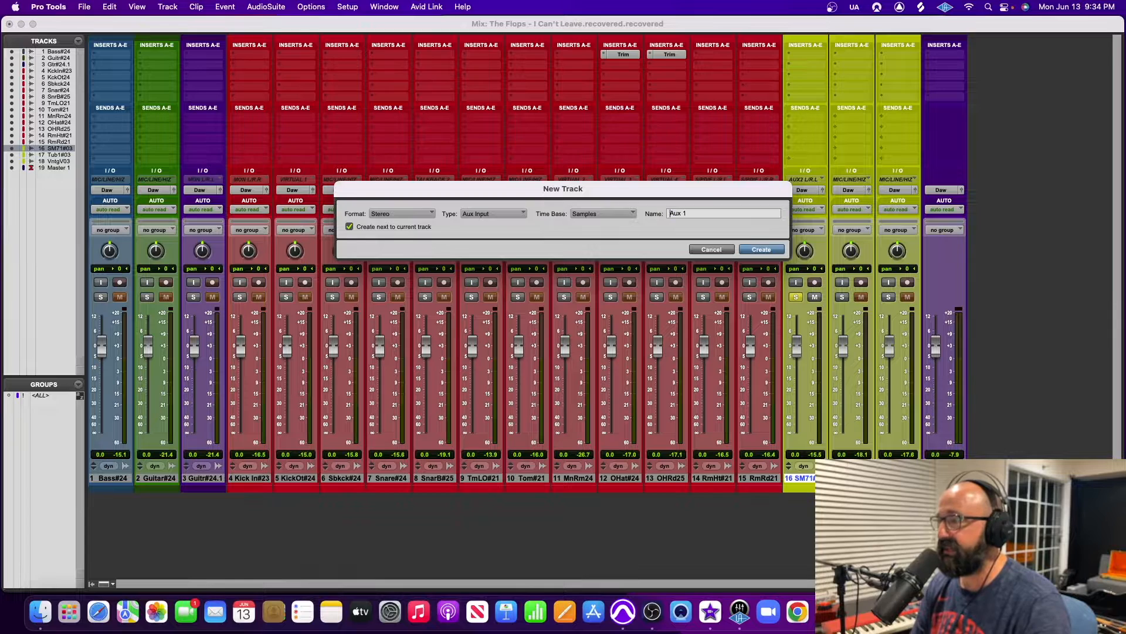
key("super+Left")
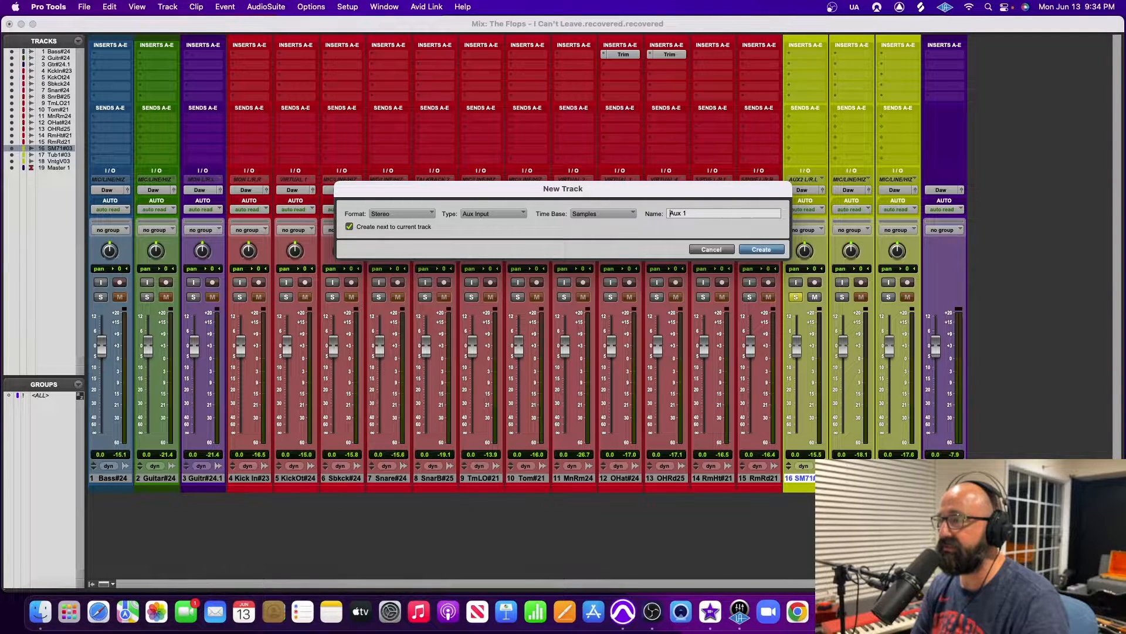
left_click(414, 214)
left_click(444, 189)
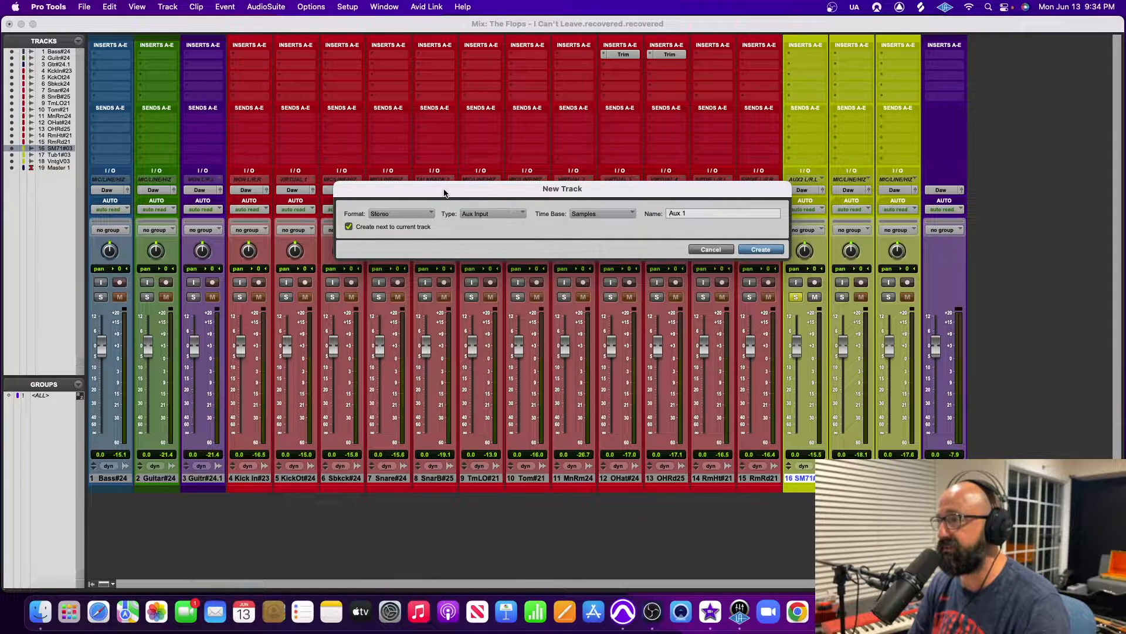
triple_click(699, 213)
type("Verb")
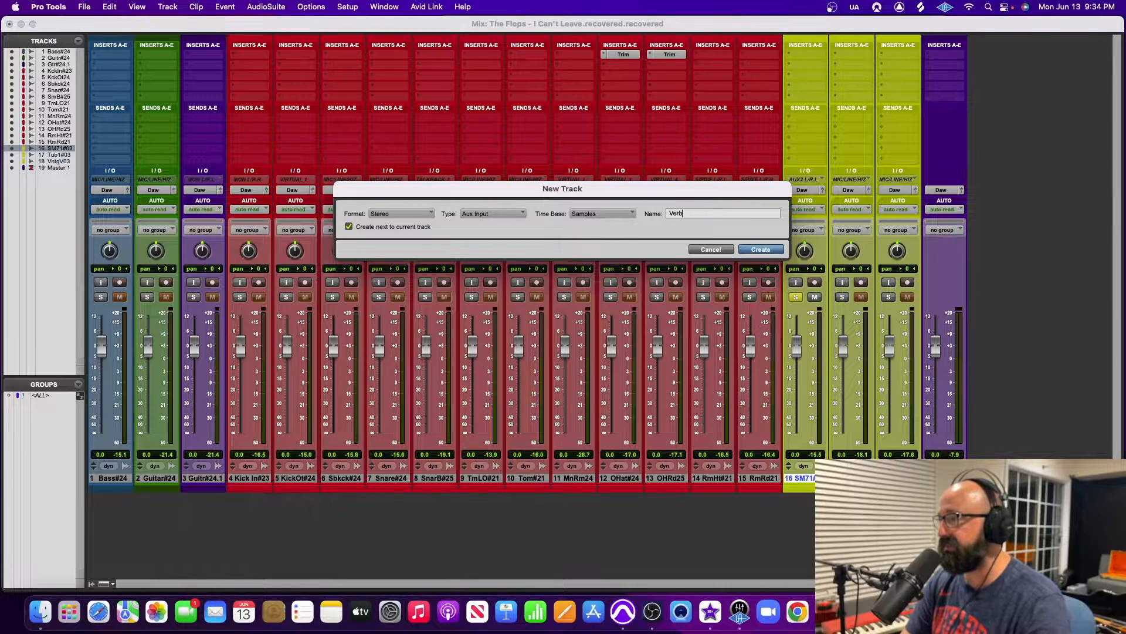
key("Return")
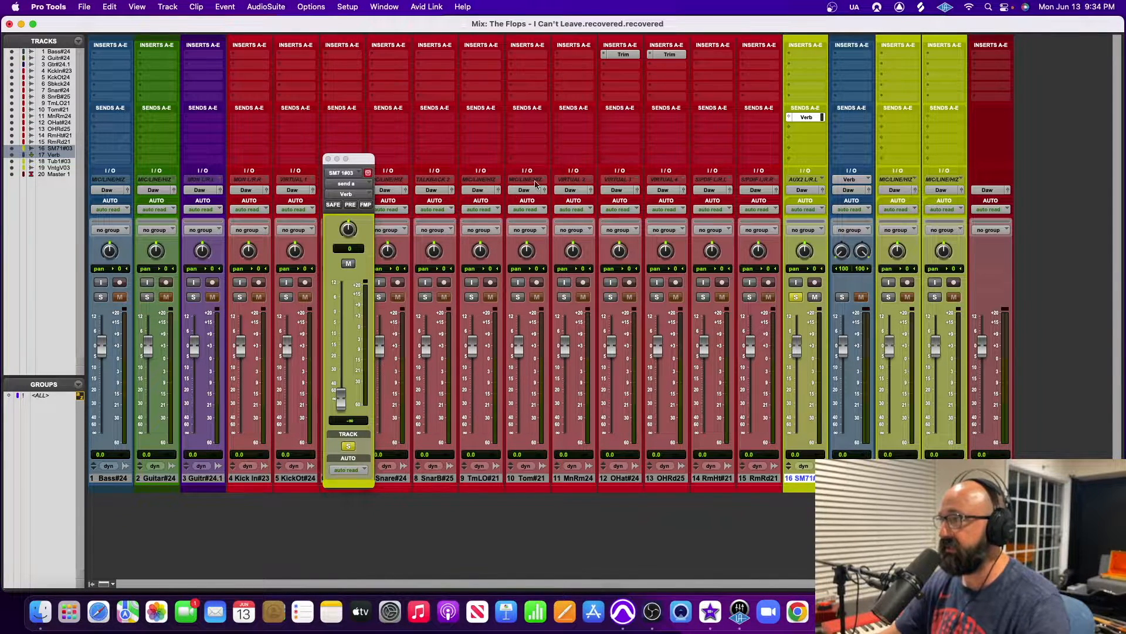
Insert the Arturia Rev PLATE-140 (stereo) multichannel plug-in on the Verb track and close its window.
left_click_drag(342, 400, 350, 425)
left_click(847, 50)
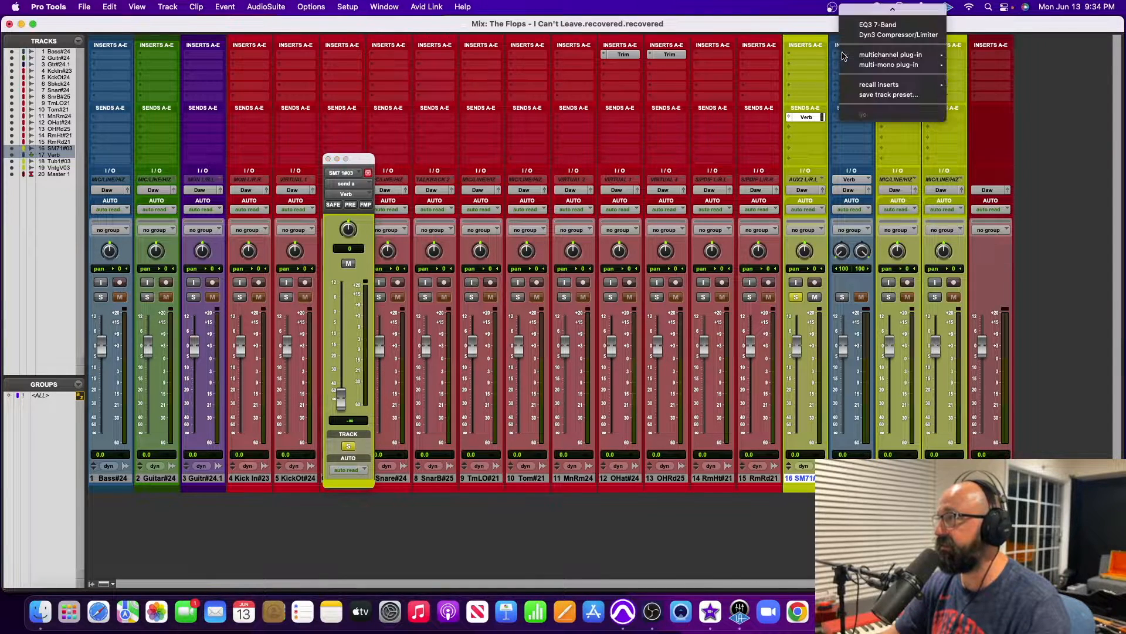
mouse_move(947, 52)
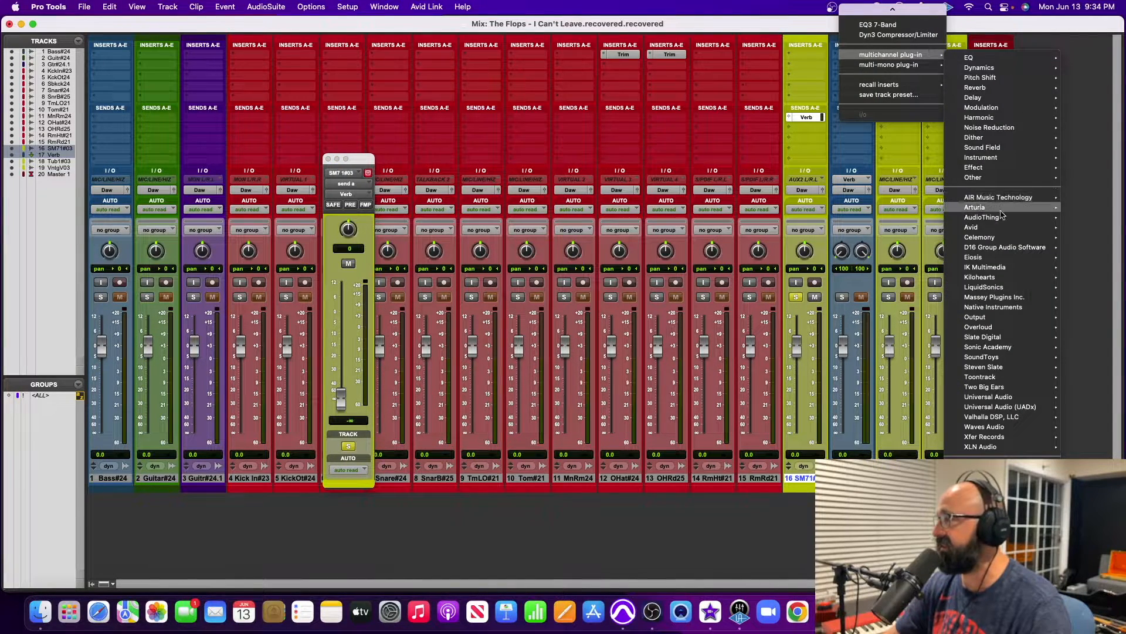
mouse_move(1000, 209)
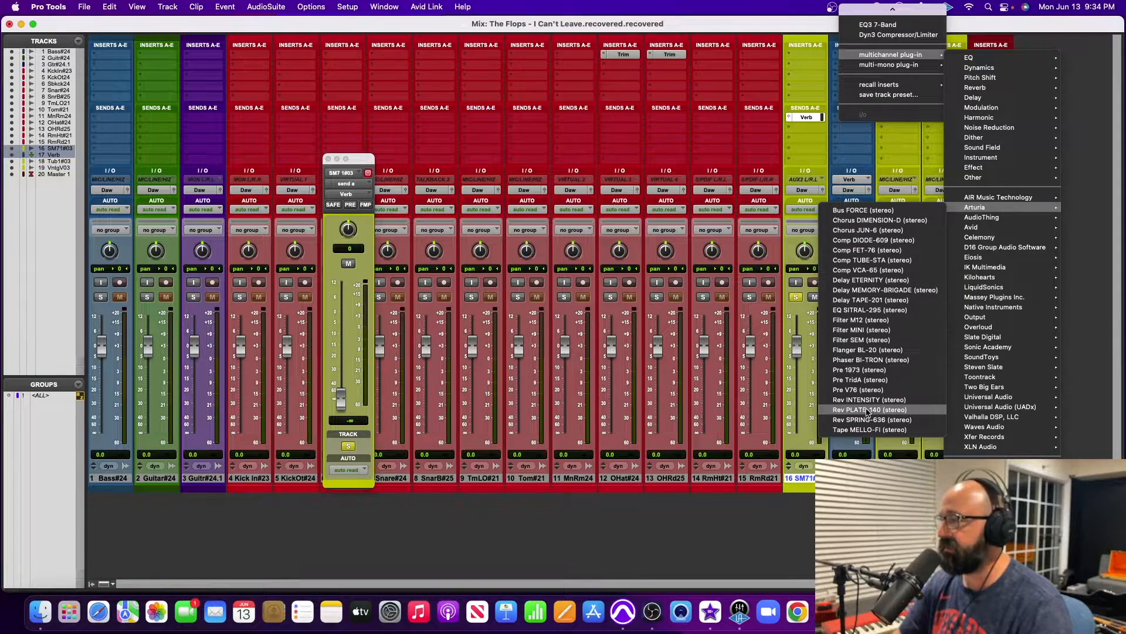
left_click(870, 410)
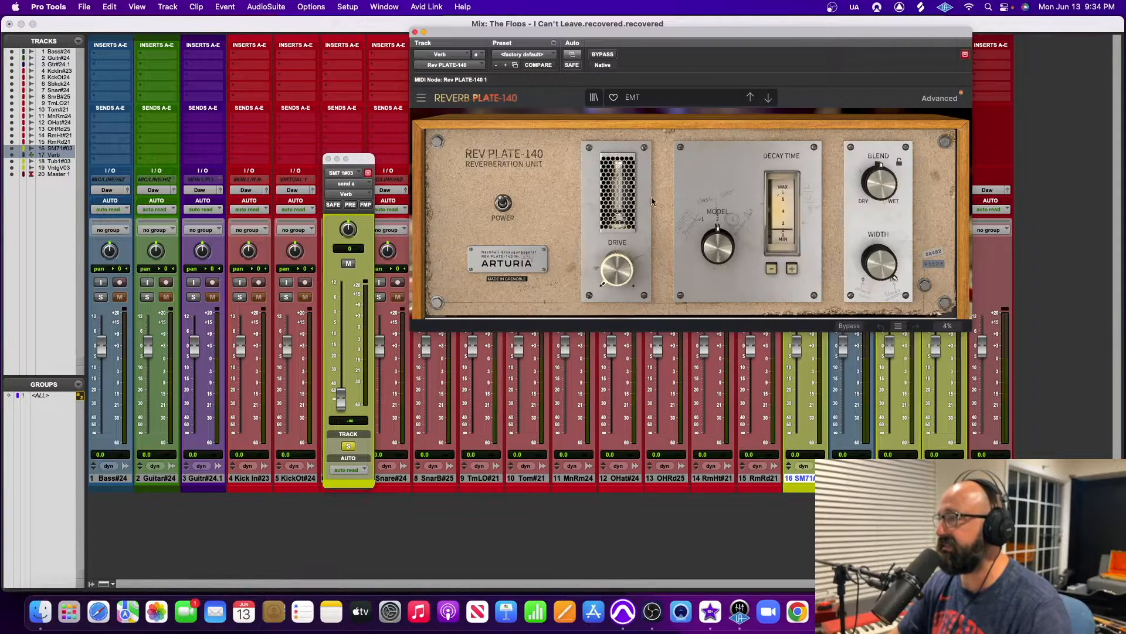
left_click(416, 32)
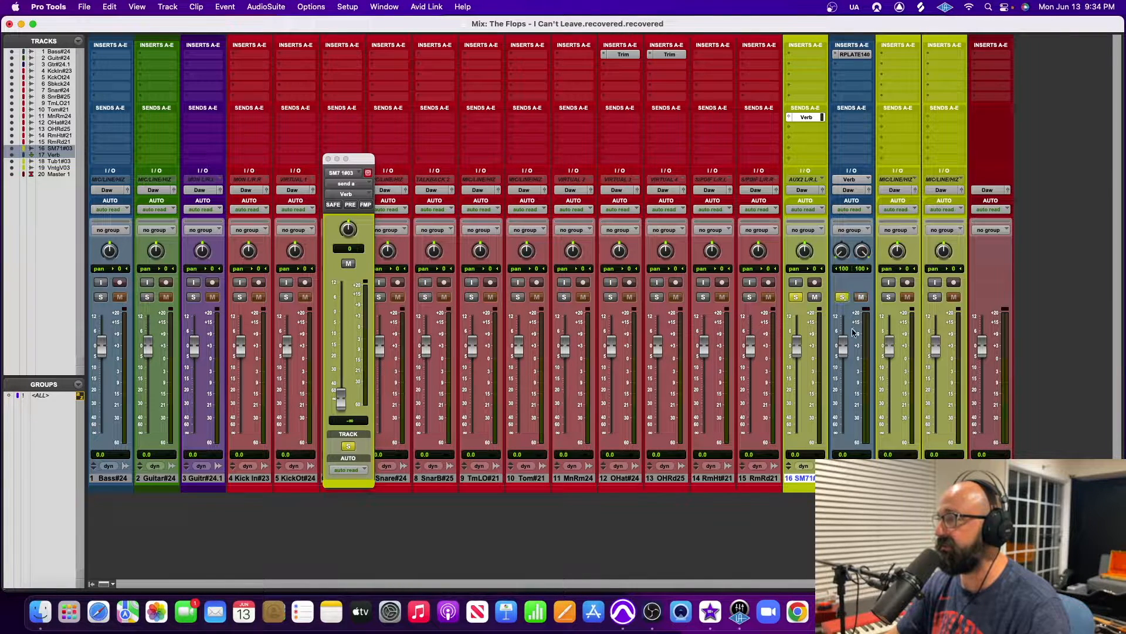
Set the SM7 track's send level to Verb to about -3.6 dB while the song plays.
key("space")
left_click_drag(341, 401, 342, 314)
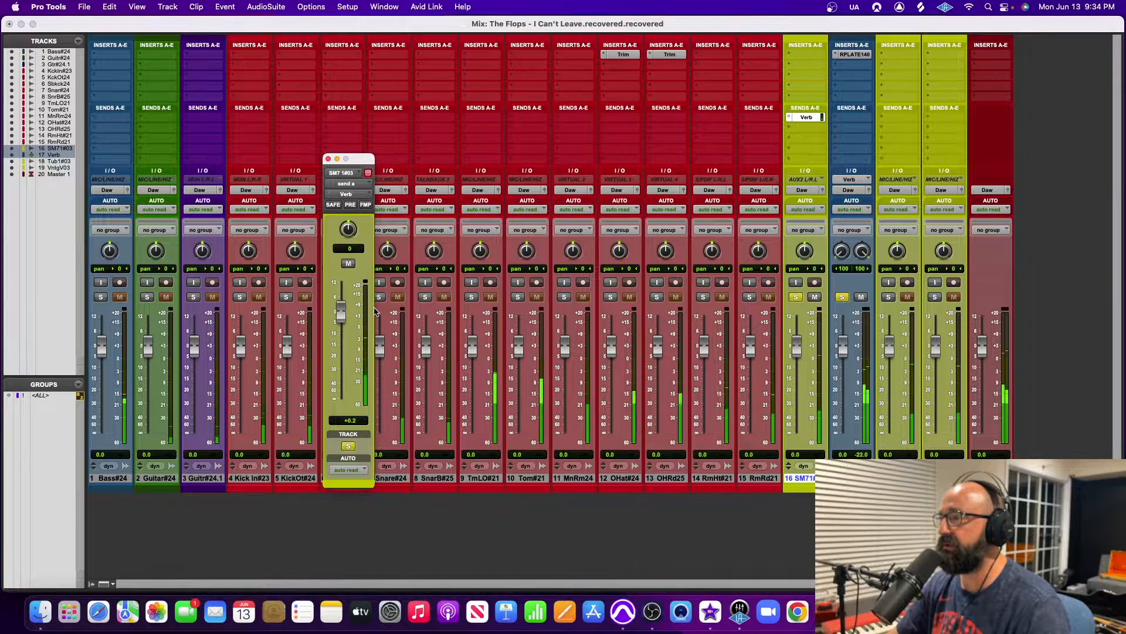
left_click_drag(374, 310, 340, 321)
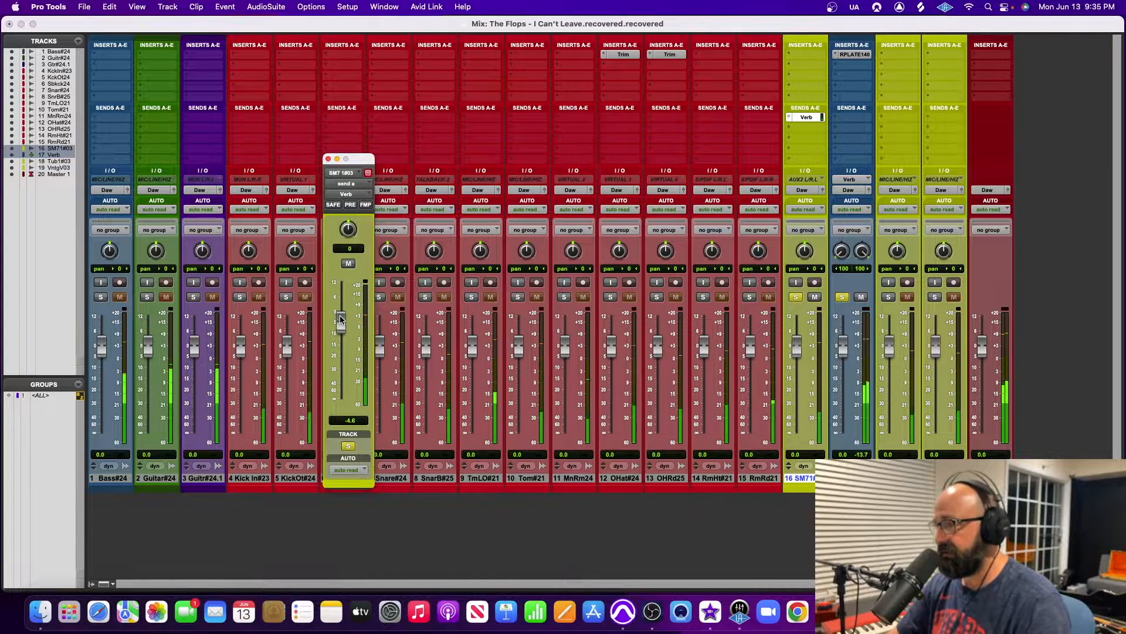
key("space")
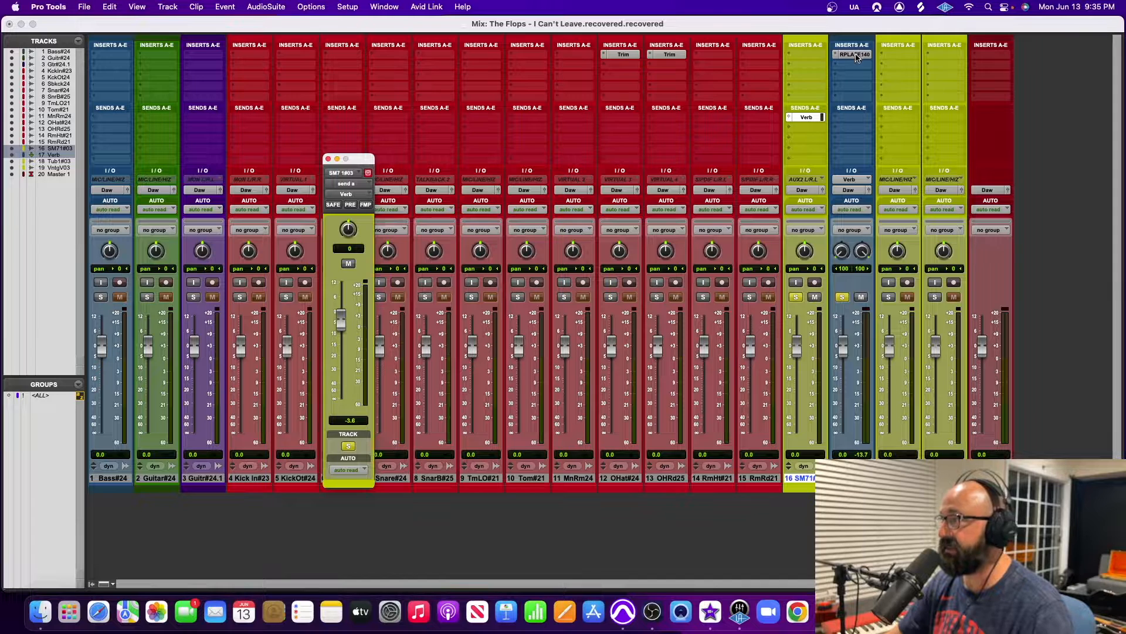
Copy the Rev PLATE-140 insert from Verb onto the SM7 track, unsolo Verb and start playback.
left_click_drag(814, 53, 813, 54)
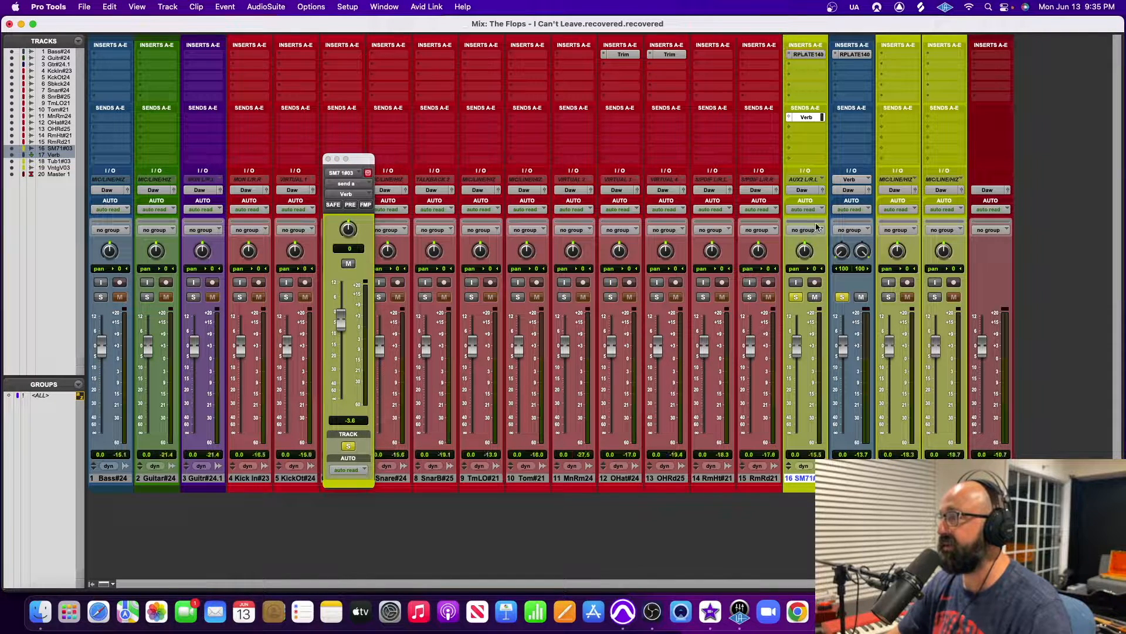
left_click(842, 297)
key("space")
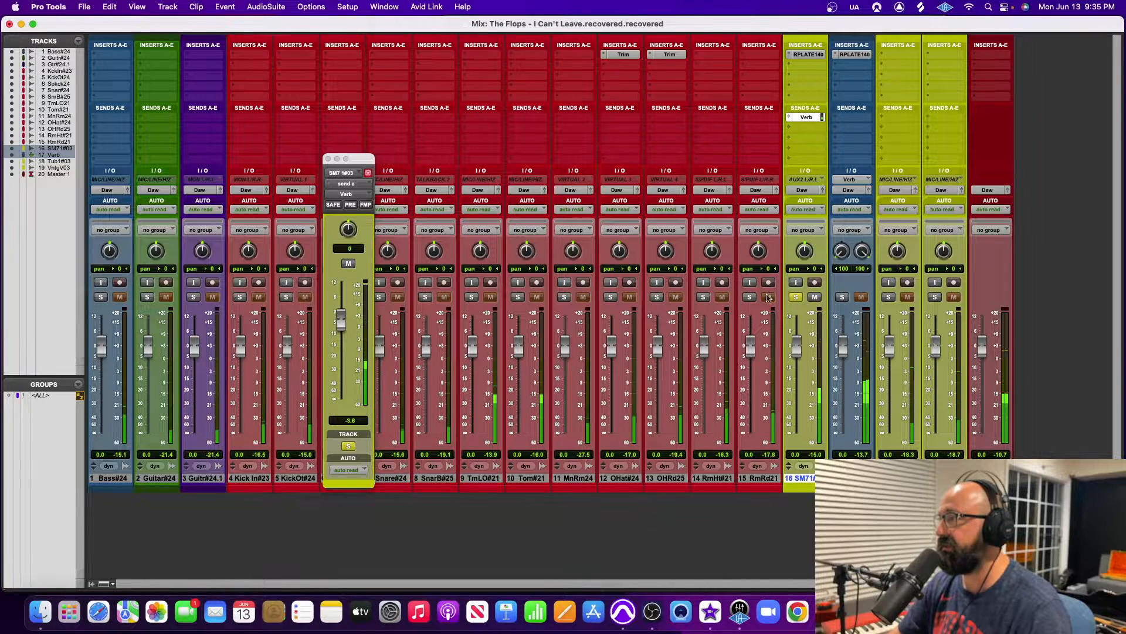
Audition the full mix with Verb muted and the SM7 track's reverb insert bypassed, and solo SM7 again.
left_click(795, 297)
left_click(861, 296)
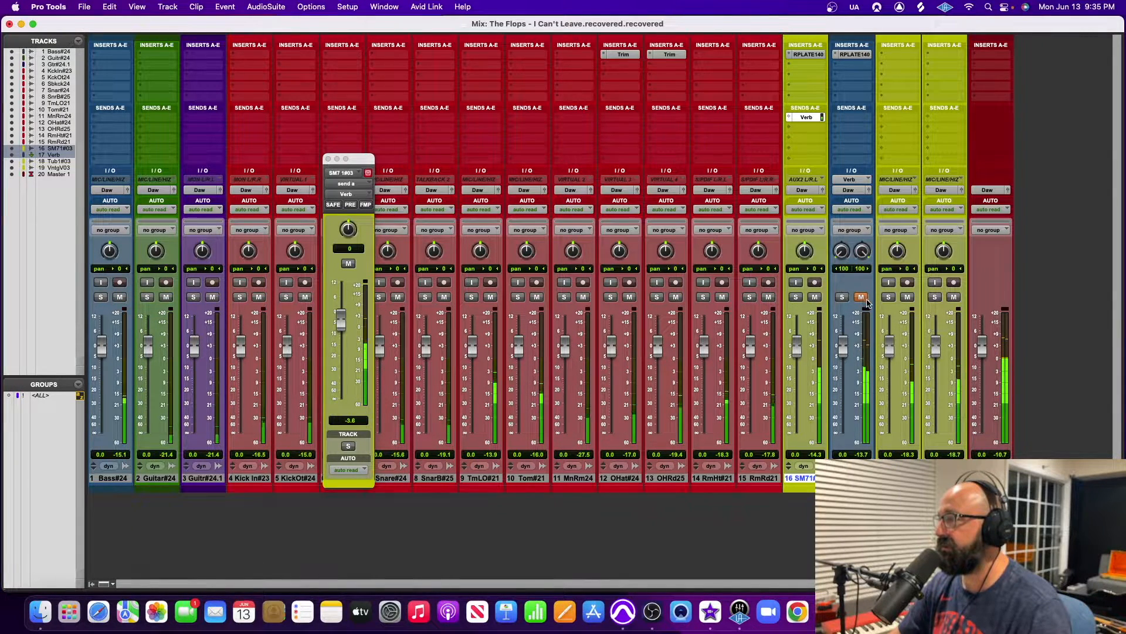
left_click(812, 57, "super")
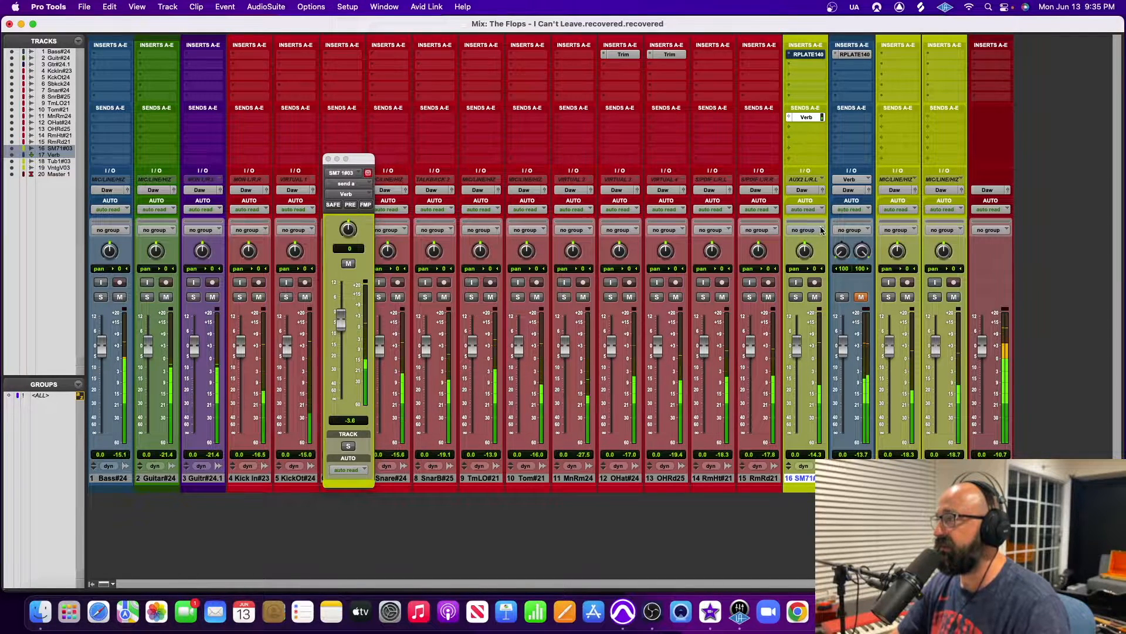
left_click(796, 296)
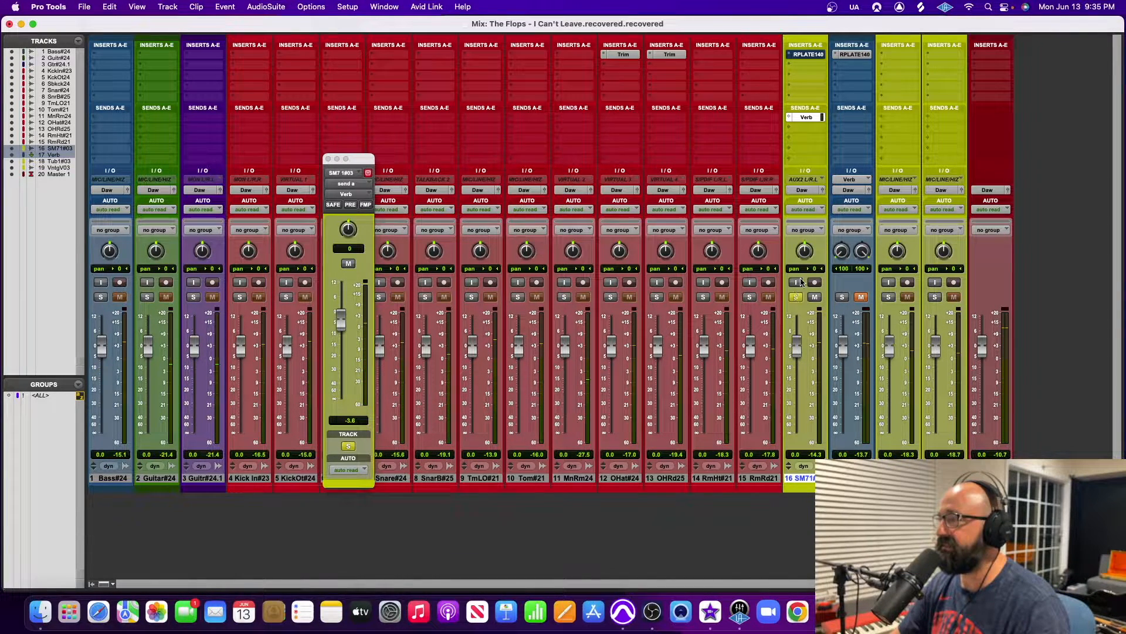
Set the Blend of the SM7 track's Rev PLATE-140 to about 0.16, mostly dry, and close the plug-in.
left_click(807, 54)
left_click_drag(879, 246, 879, 270)
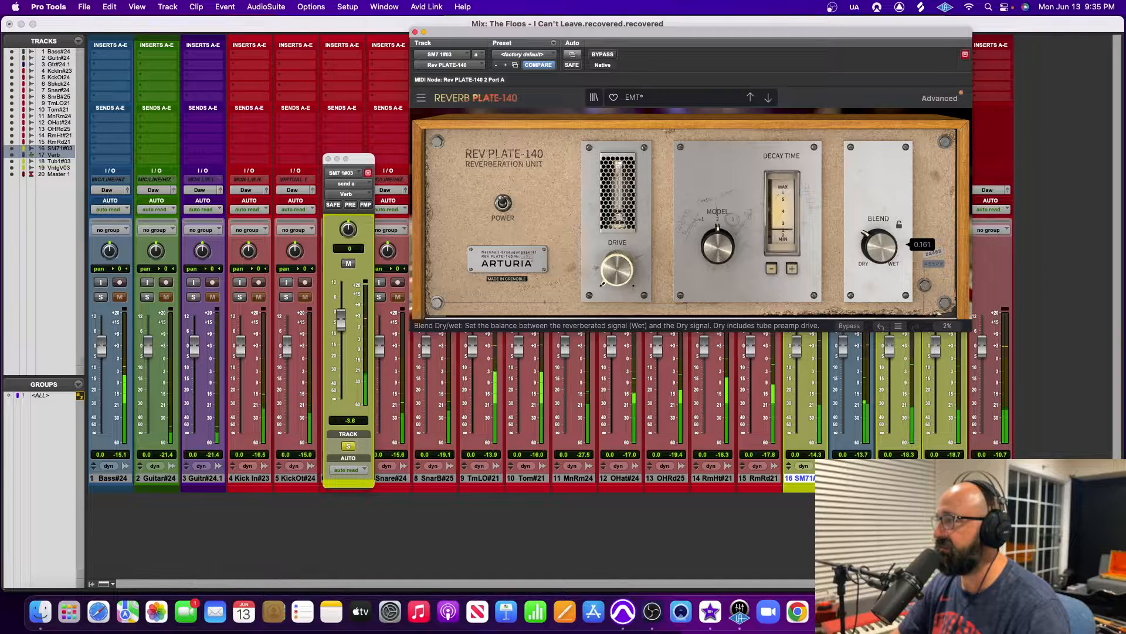
left_click(416, 32)
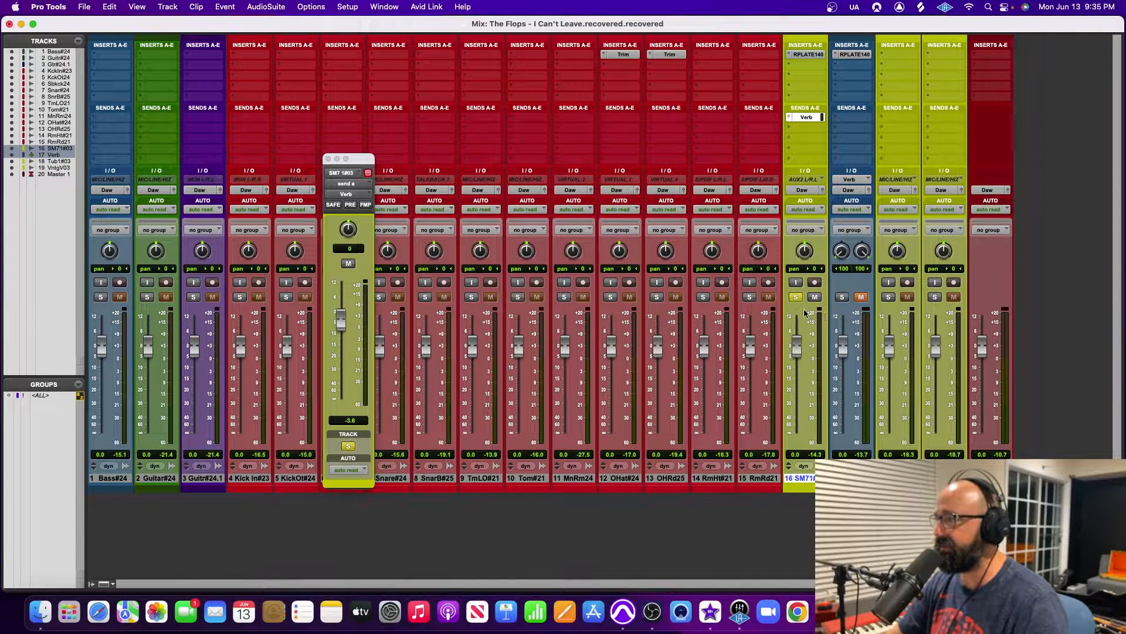
Make the SM7 track's reverb insert inactive and set the Verb track fader to about -0.1 dB during playback.
left_click(810, 54, "ctrl+super")
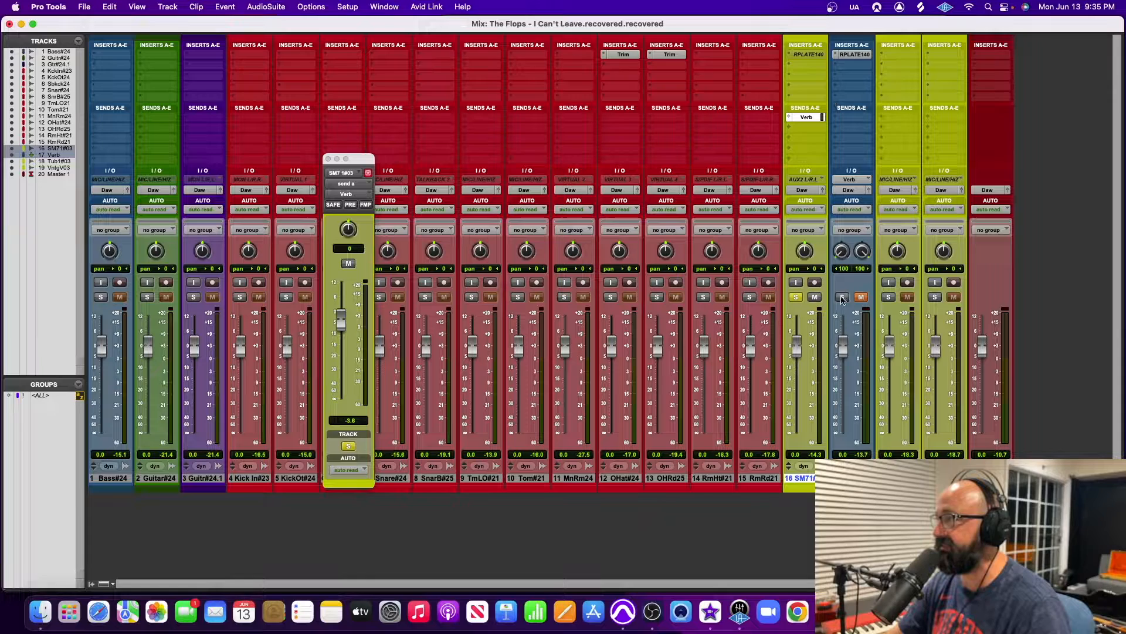
key("space")
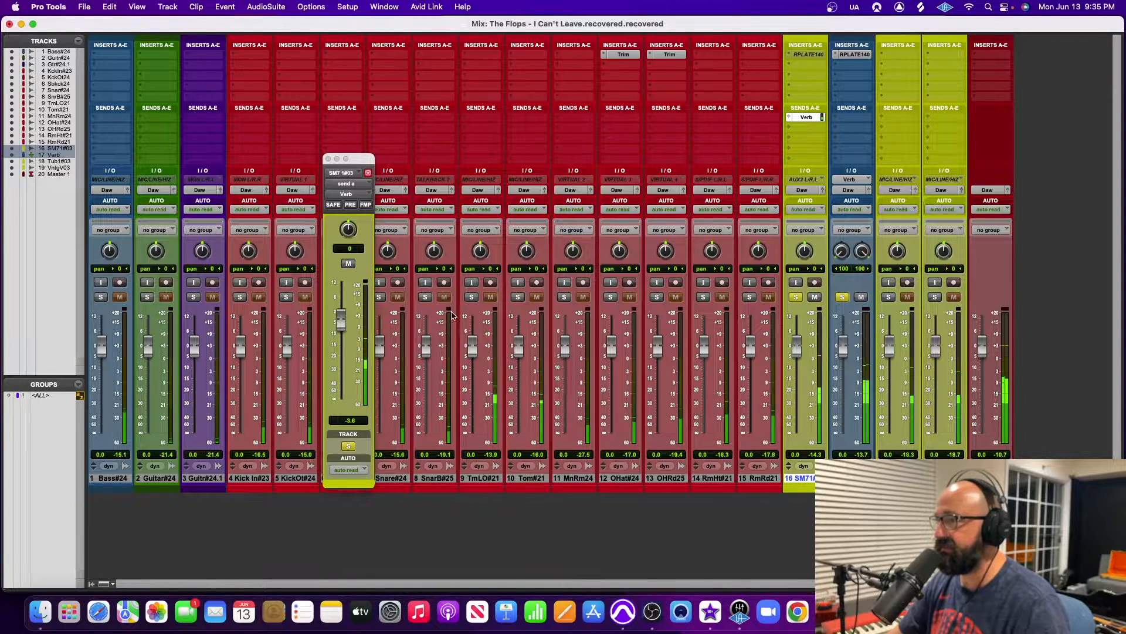
mouse_move(835, 347)
left_mouse_down()
mouse_move(845, 375)
mouse_move(863, 351)
mouse_move(844, 348)
left_mouse_up()
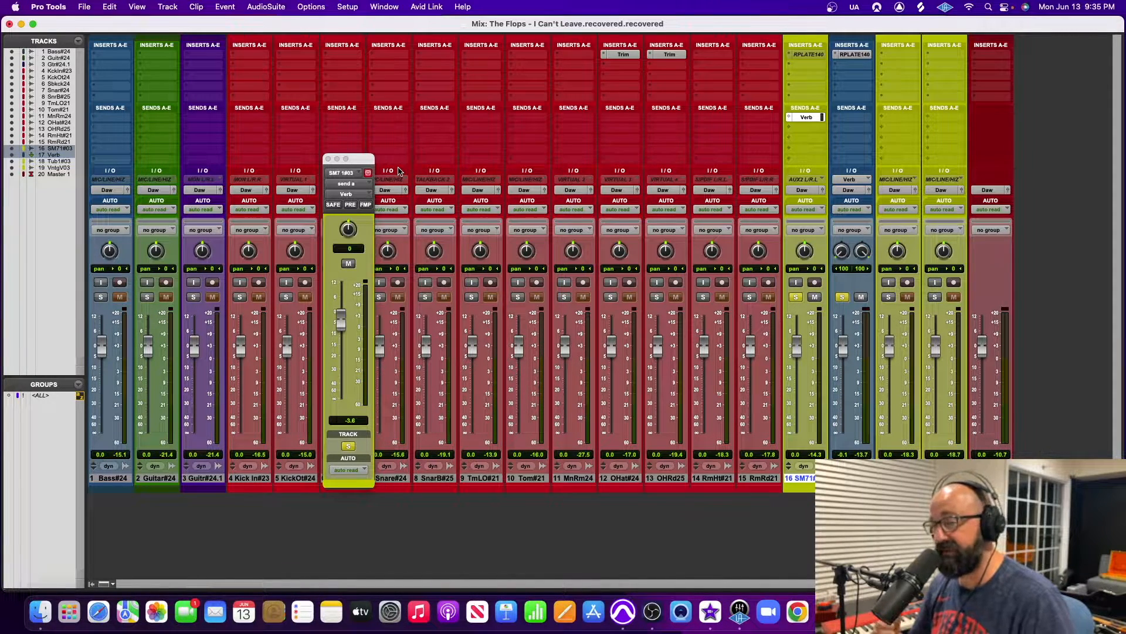
Reset the SM7 track's Verb send level to 0.0 dB and switch the send to pre-fader.
left_click(341, 326, "alt")
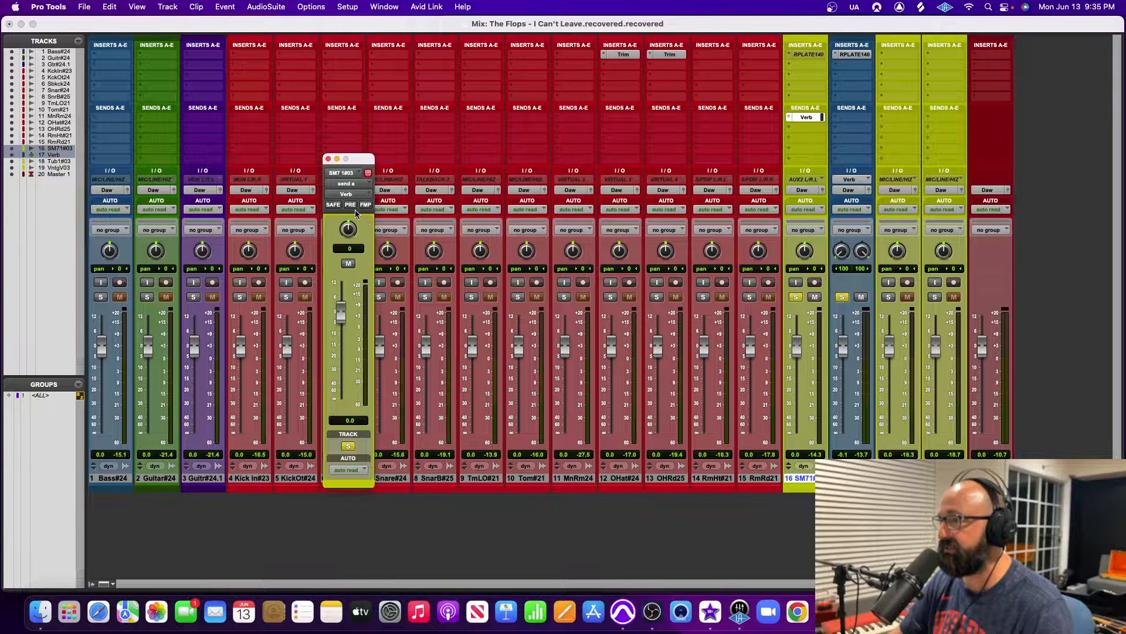
left_click(819, 118)
left_click(816, 116)
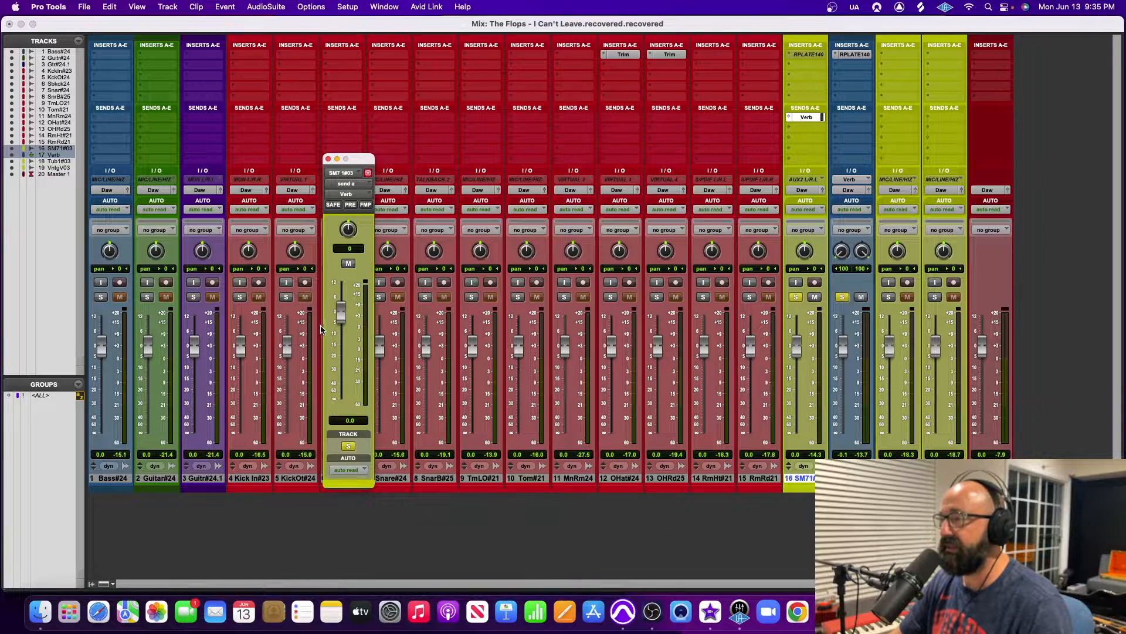
left_click_drag(342, 308, 343, 345)
left_click(342, 347, "alt")
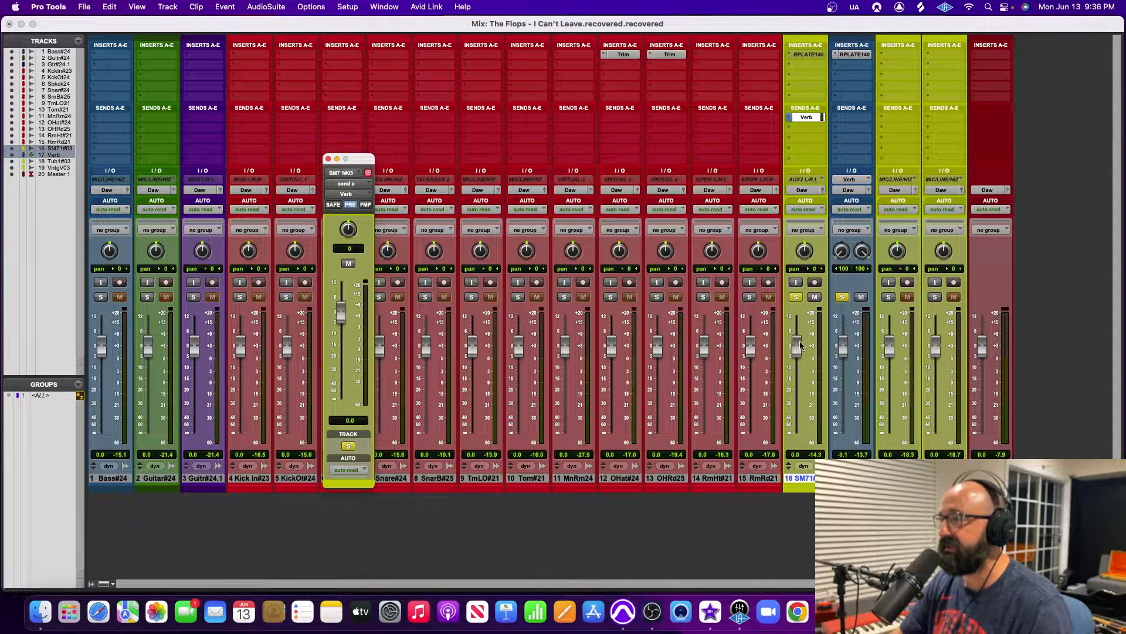
Audition the pre-fader send by pulling the SM7 track fader down to -∞, lower the send level, and reset the track fader.
left_click_drag(798, 351, 764, 495)
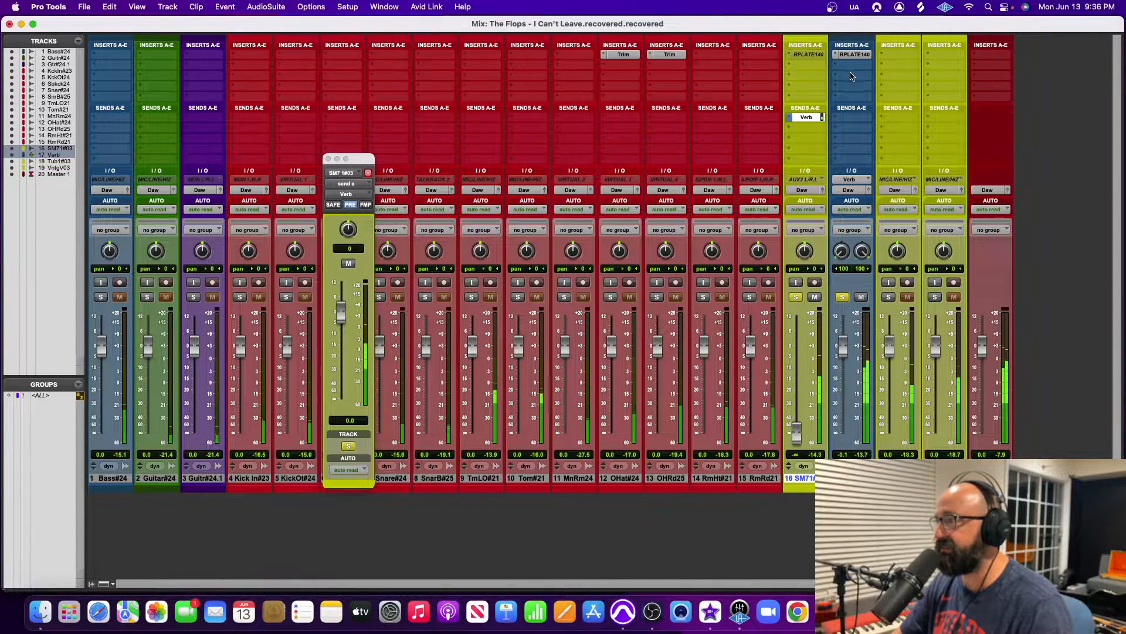
left_click_drag(796, 434, 810, 389)
left_click_drag(340, 311, 343, 347)
left_click(797, 394, "alt")
Switch the SM7 track's Verb send back to post-fader and reset its level to 0.0 dB.
left_click_drag(347, 347, 351, 319)
left_click(352, 204)
left_click(341, 325, "alt")
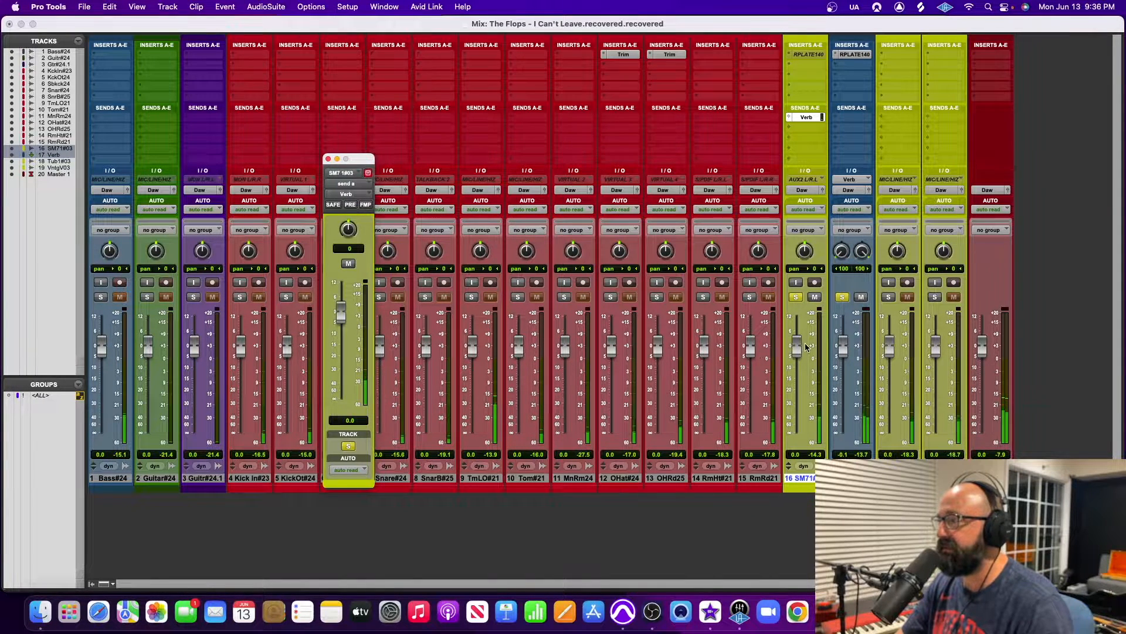
Audition the post-fader send by lowering the SM7 track fader, reset the fader to 0.0 dB and stop playback.
left_click_drag(798, 347, 800, 382)
left_click(800, 384, "alt")
key("space")
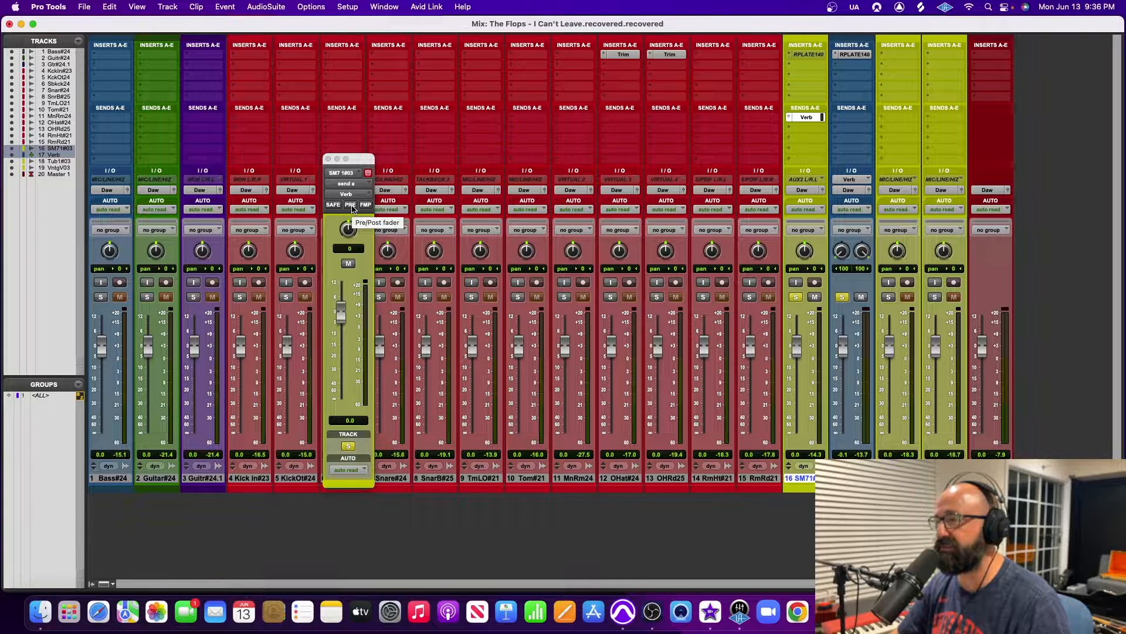
Make the SM7 track's Verb send pre-fader and lower the SM7 track fader to about -19.5 dB.
left_click(351, 204)
left_click_drag(797, 346, 798, 398)
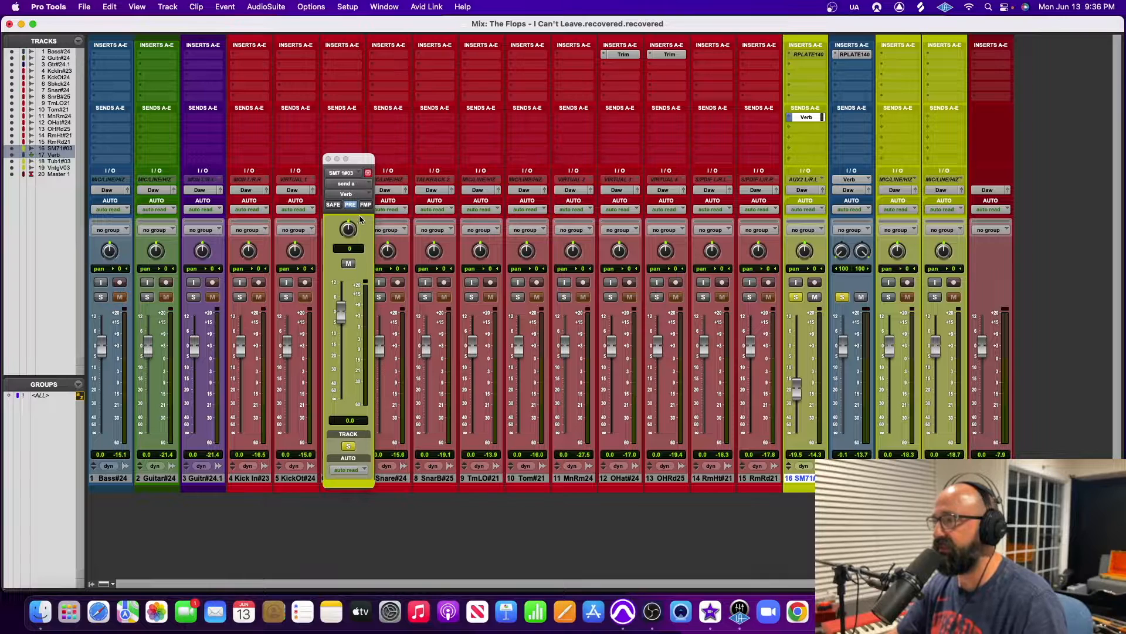
Reset the SM7 track fader to 0.0 dB and check the assignment options for the track's second send slot.
left_click(798, 389, "alt")
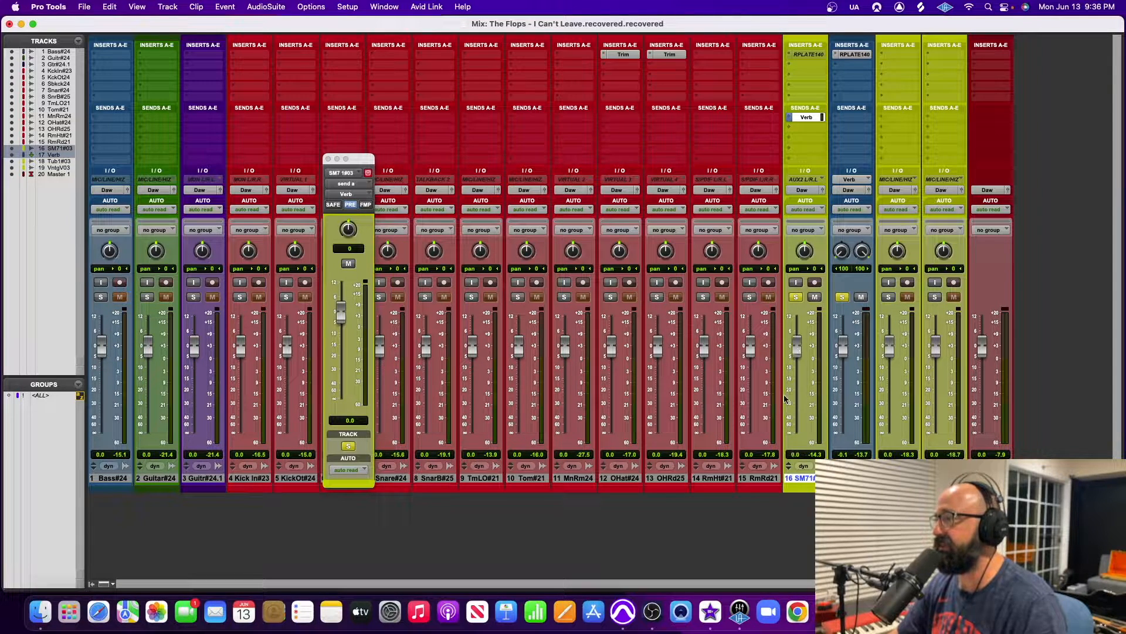
left_click(795, 127)
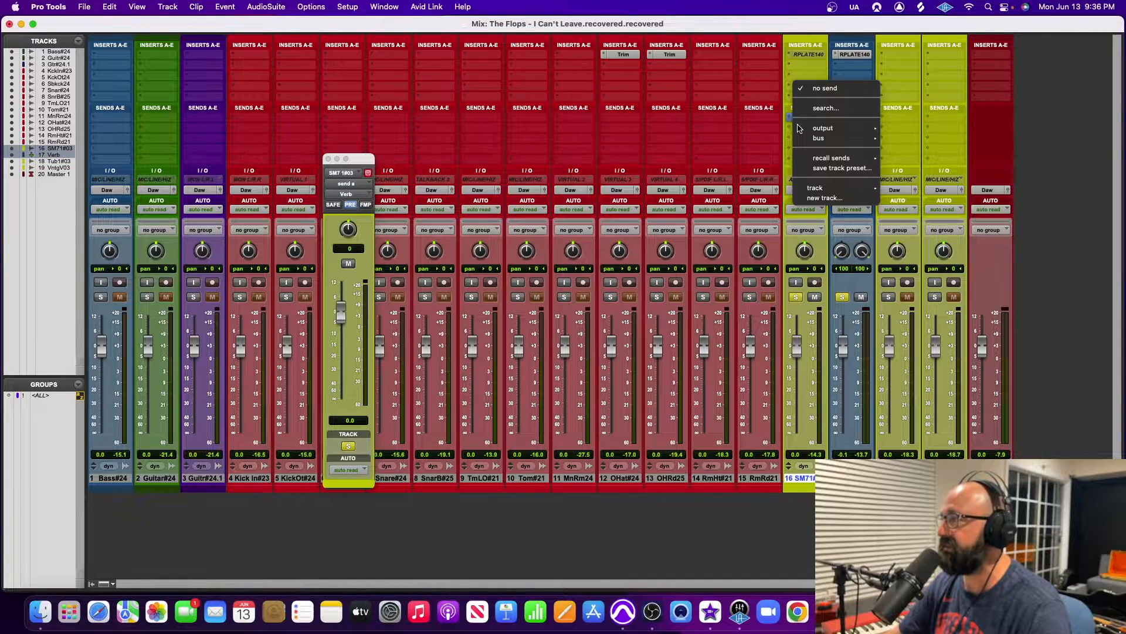
left_click(764, 123)
left_click(789, 126)
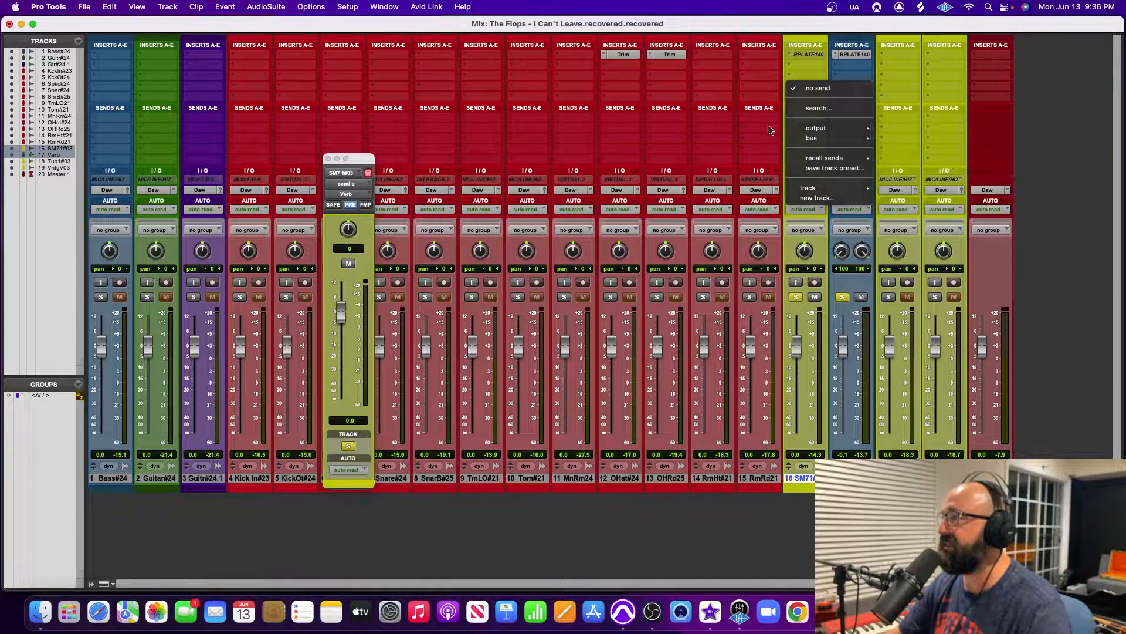
left_click(777, 126)
left_click(777, 127)
left_click(898, 24)
Route the SM7 track's second send to a new mono Aux Input track named Delay, created next to the current track.
left_click(799, 136)
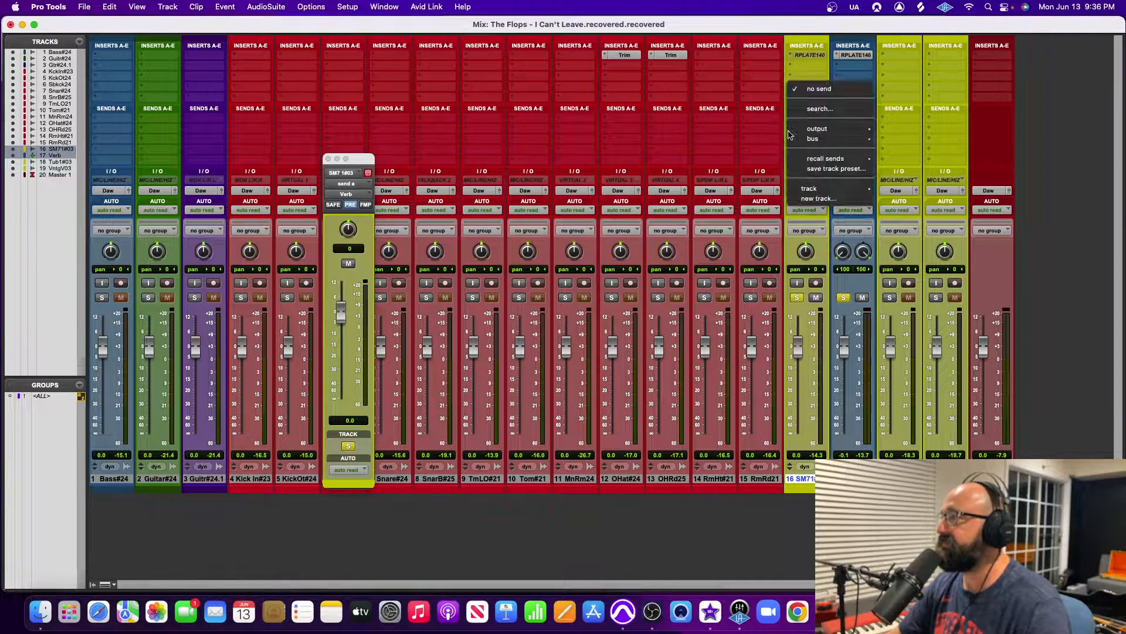
left_click(814, 200)
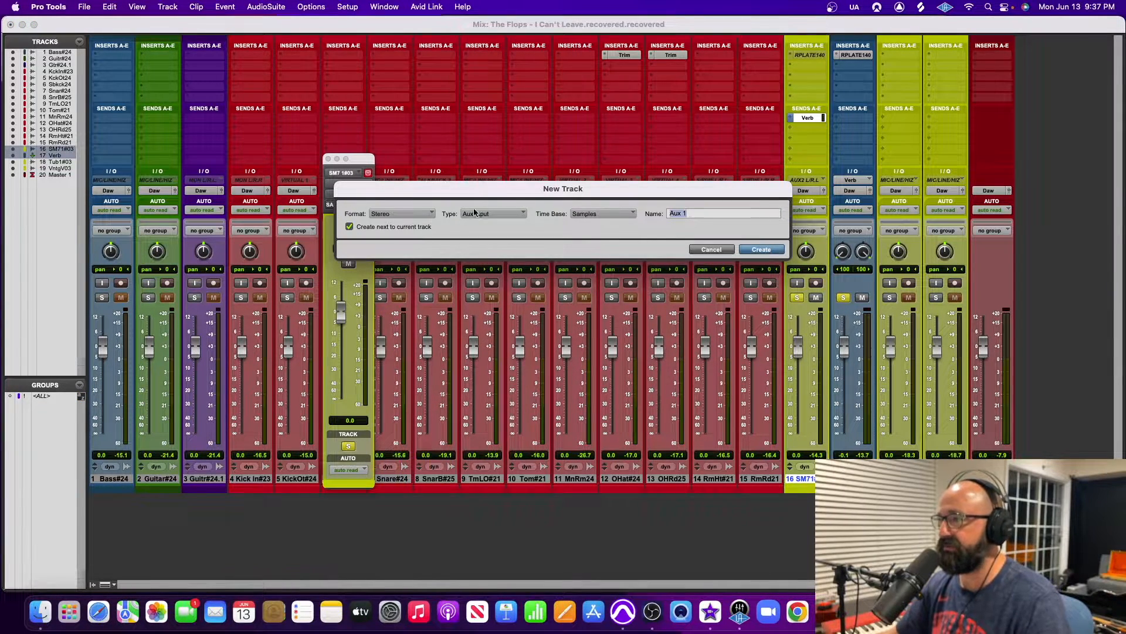
key("super+Left")
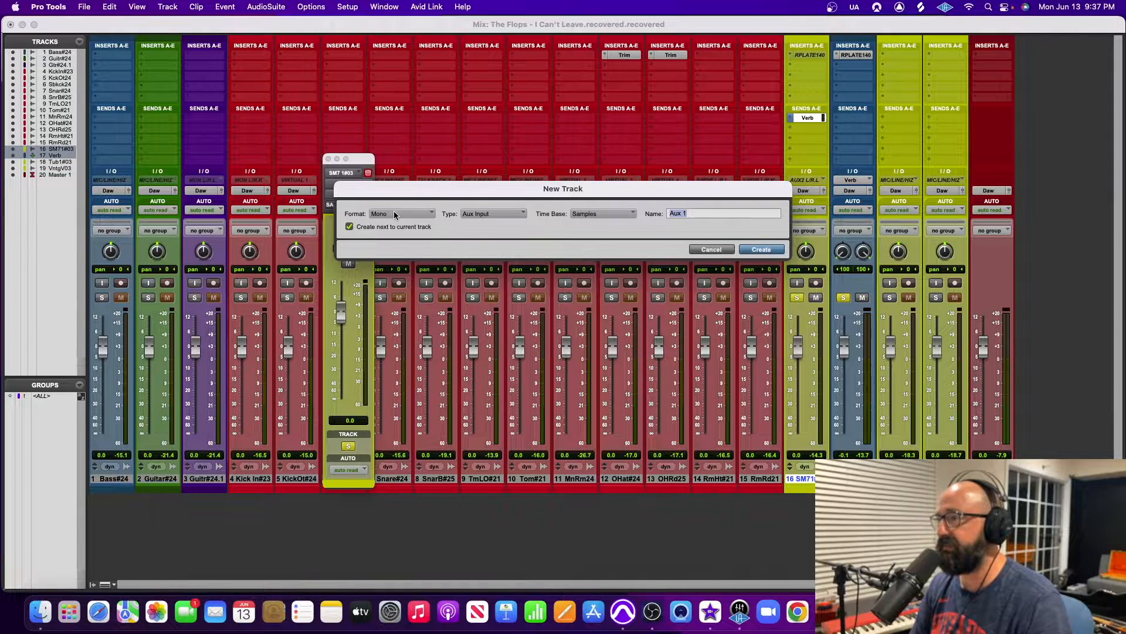
key("super+Left")
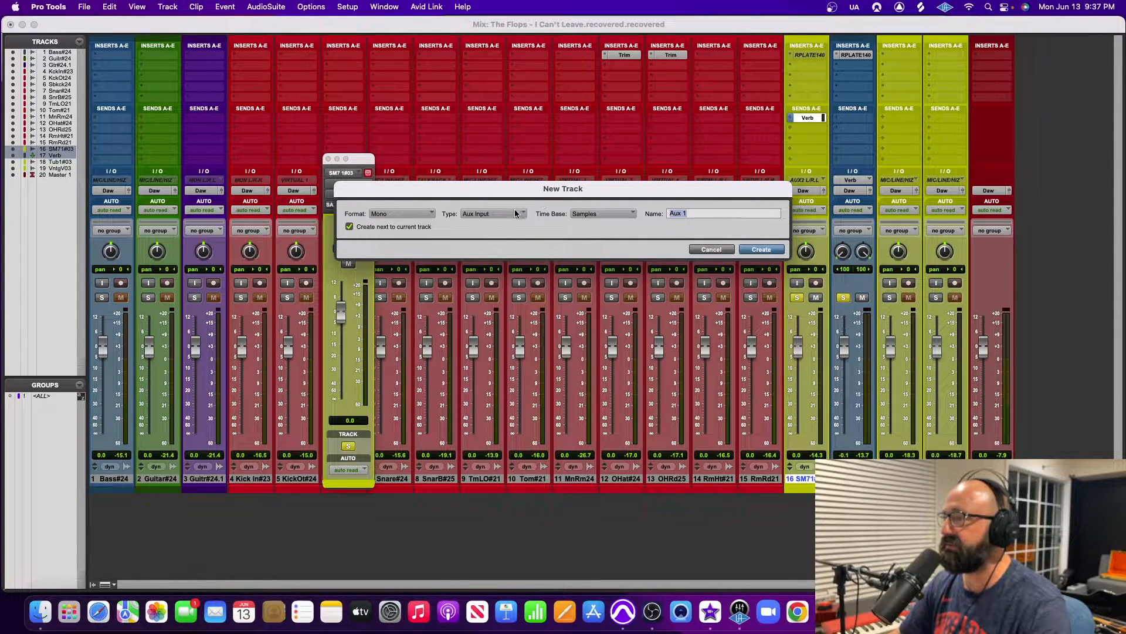
type("Delay")
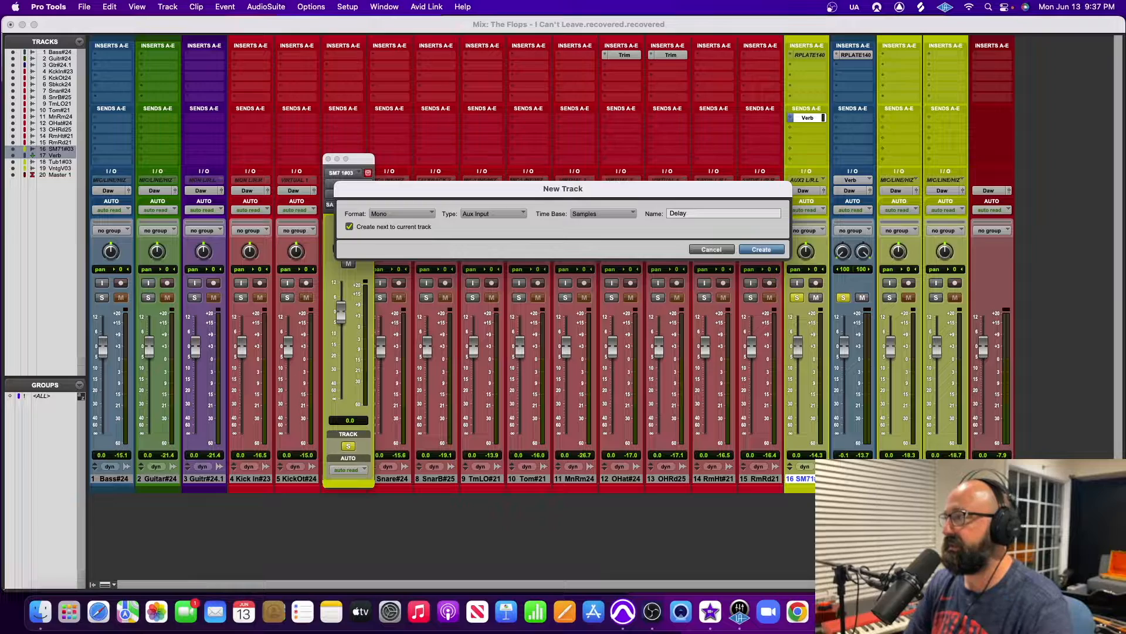
key("Return")
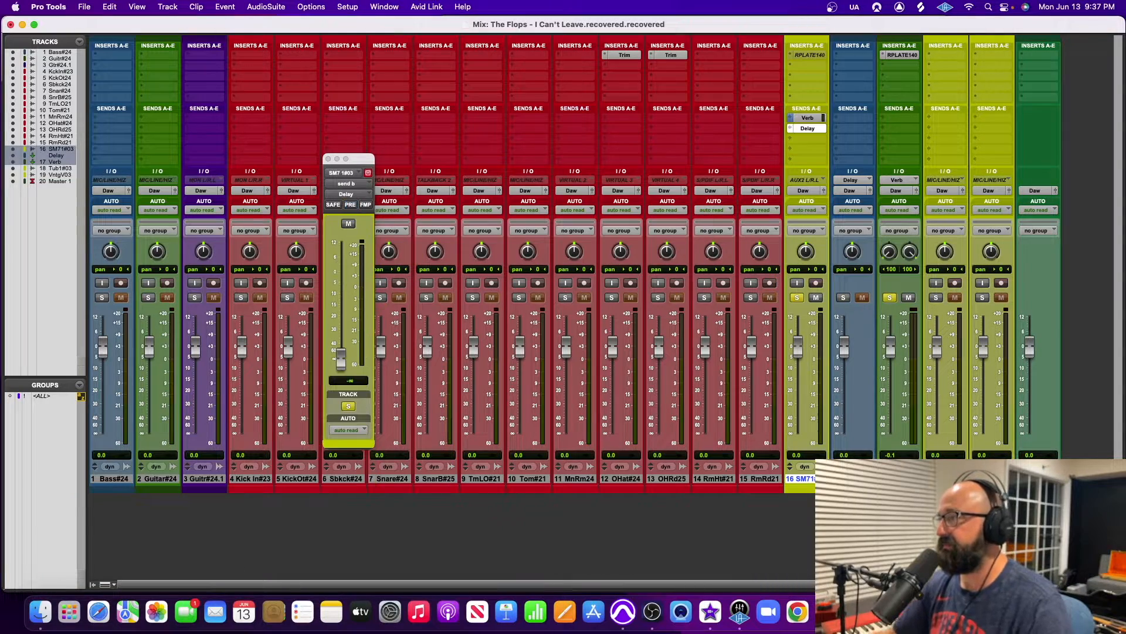
Insert the mono H-Delay plug-in on the Delay aux track and move its window clear of the vocal and aux channels.
left_click(848, 54)
mouse_move(920, 56)
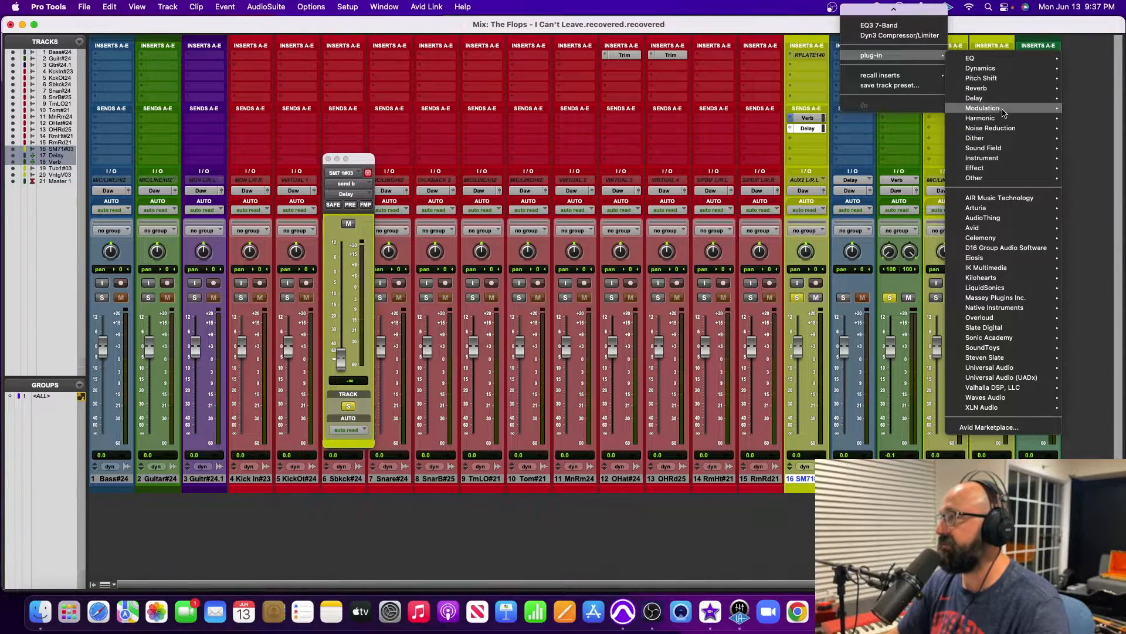
mouse_move(979, 101)
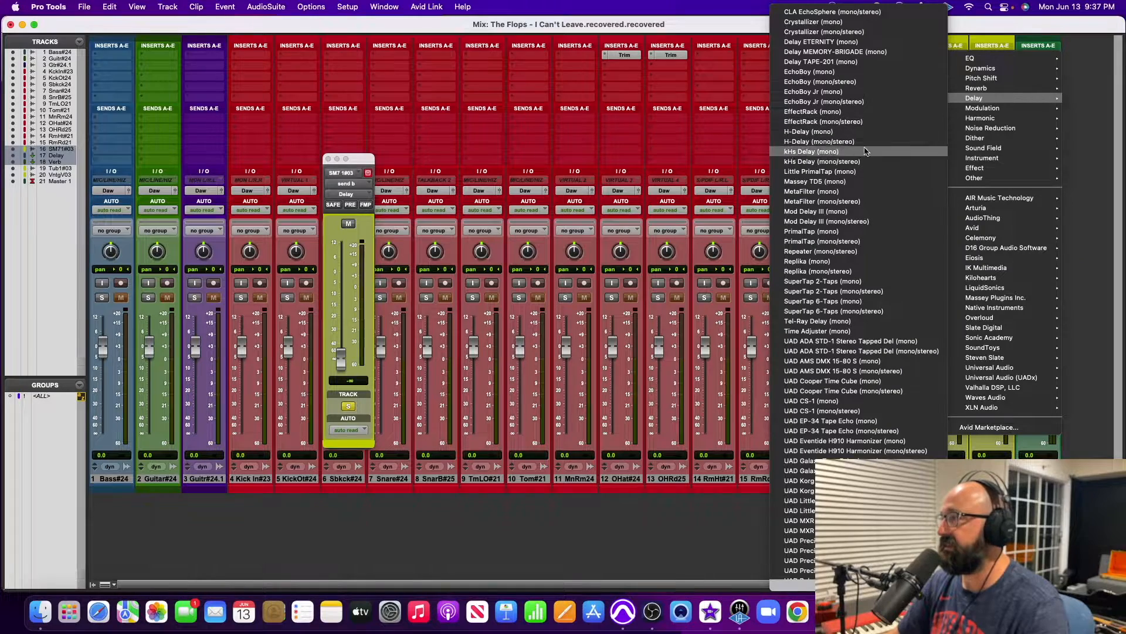
left_click(843, 133)
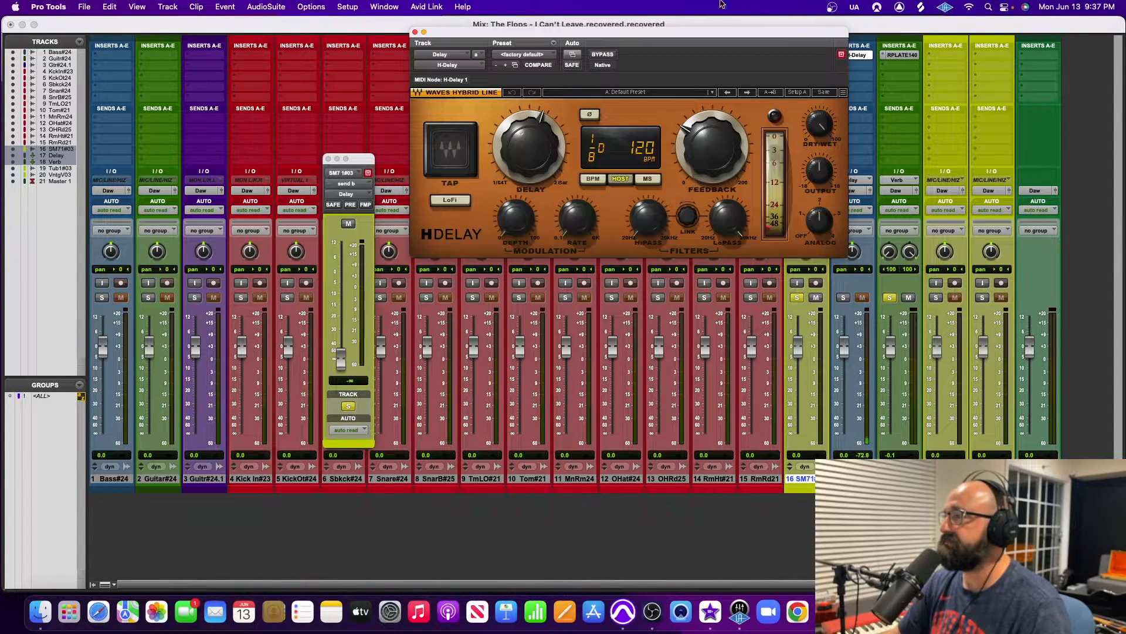
left_click_drag(713, 26, 488, 15)
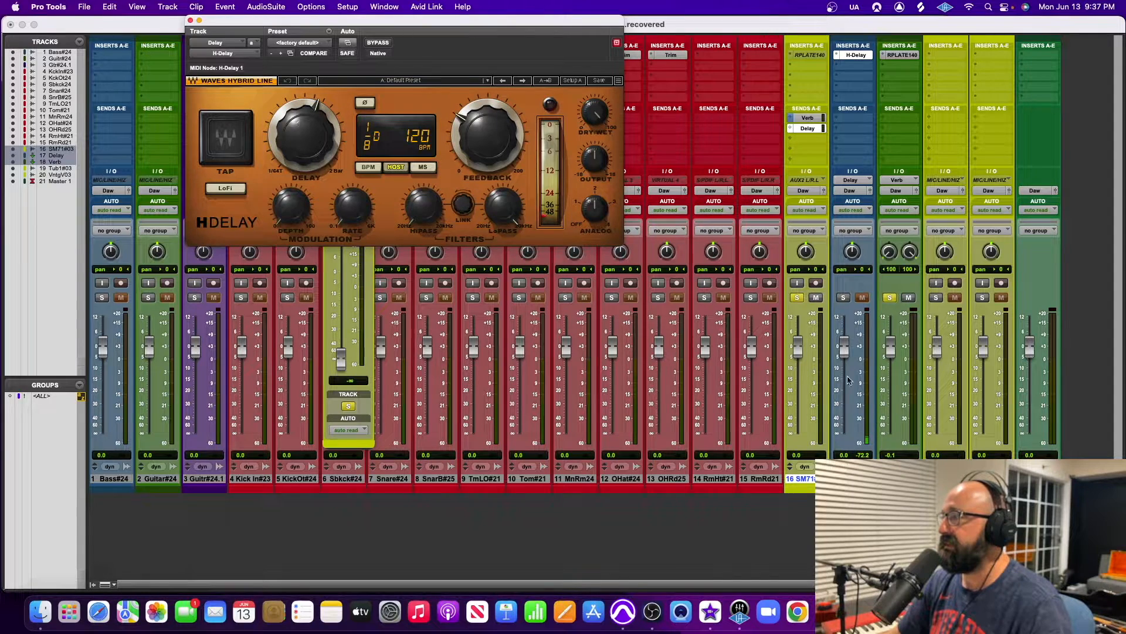
Check the SM7 track's Verb send controls and bring up the controls of its Delay send.
left_click(329, 314)
left_click(812, 129)
left_click(814, 118)
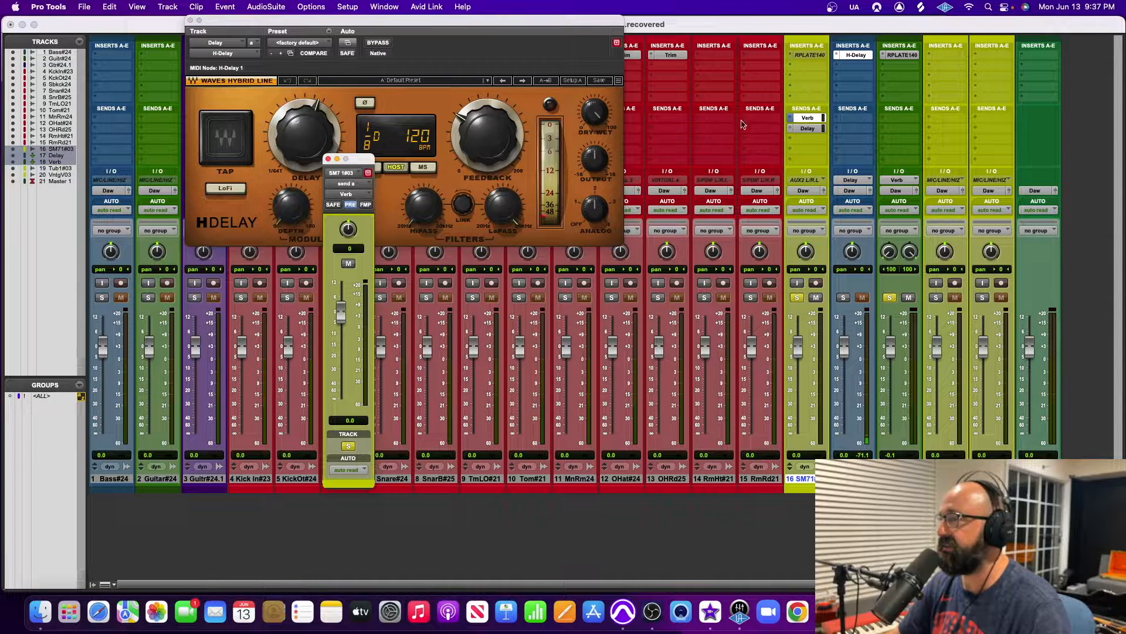
left_click(820, 129)
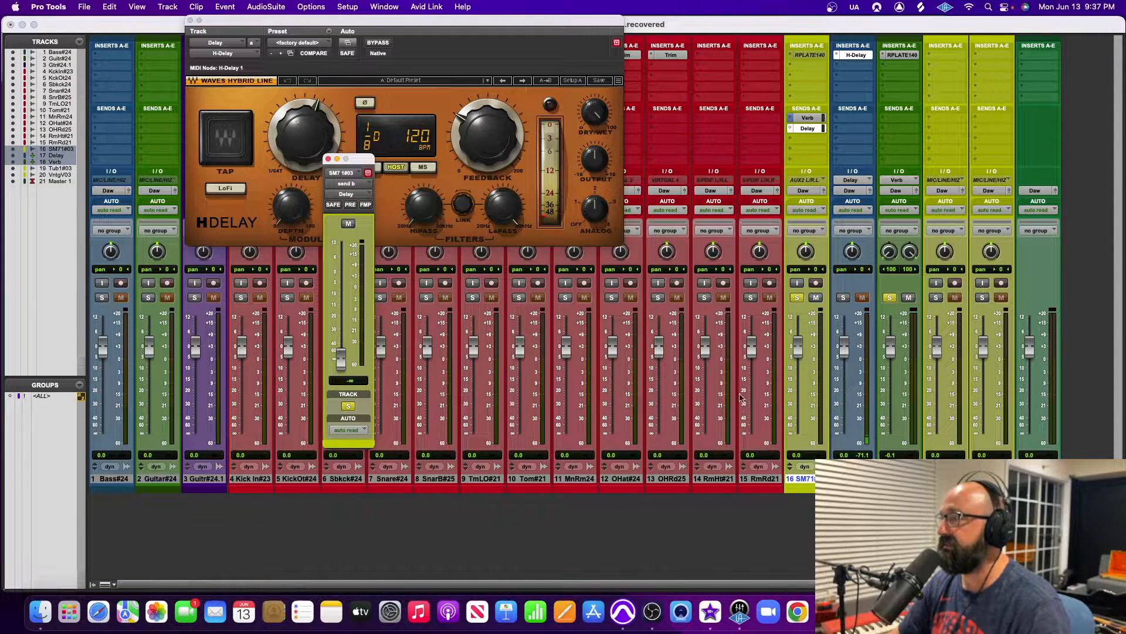
Take the Verb aux track out of solo and raise the SM7 track's Delay send to about -9.9 dB.
left_click(890, 299)
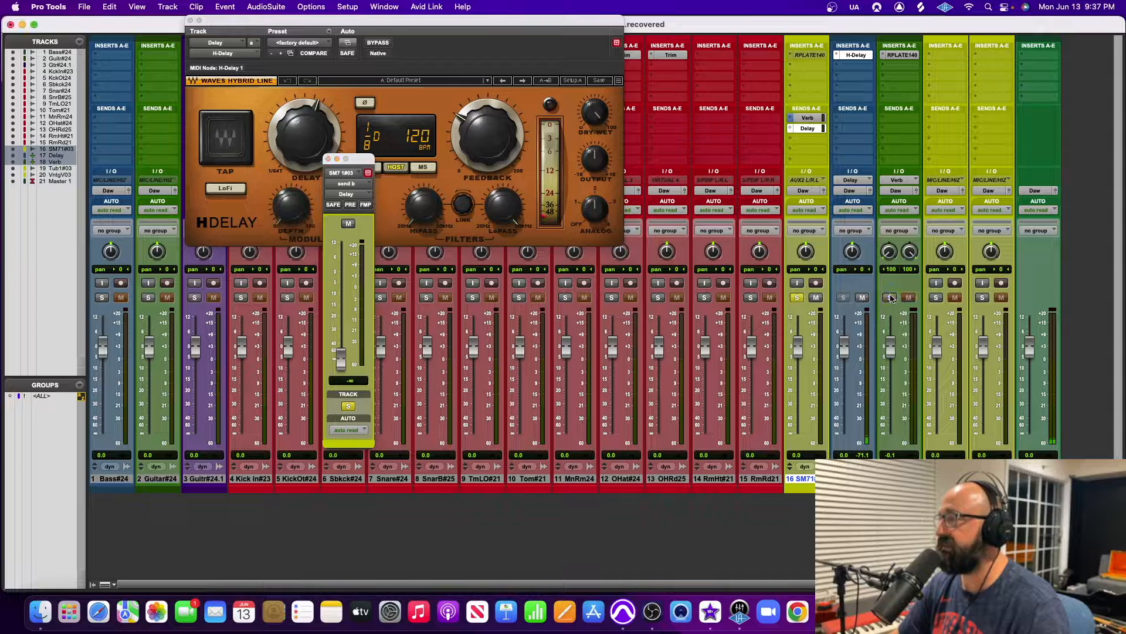
left_click(890, 299)
left_click(890, 300)
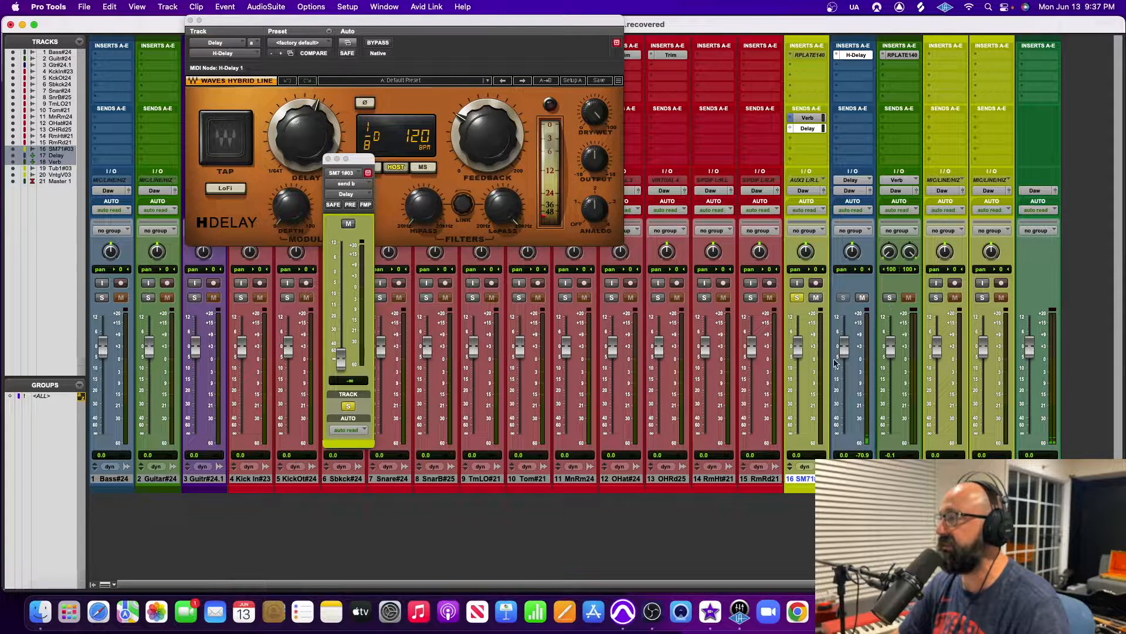
left_click_drag(341, 357, 371, 295)
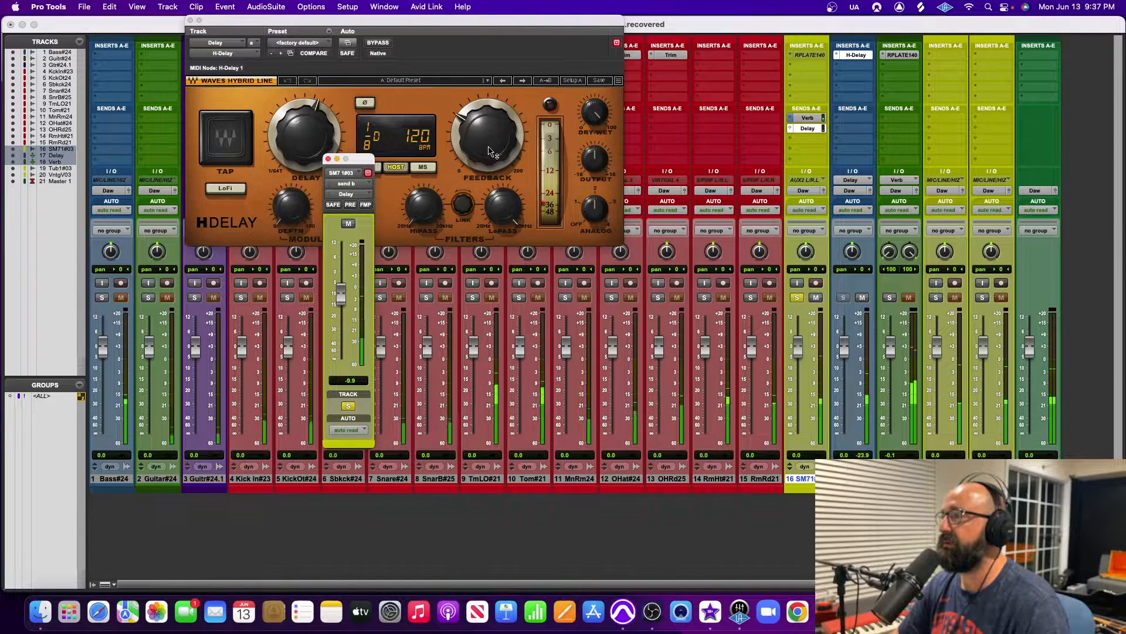
Lower H-Delay's feedback to about 42, reduce its dry/wet mix, and stop playback.
left_click_drag(488, 136, 488, 144)
left_click_drag(598, 111, 597, 136)
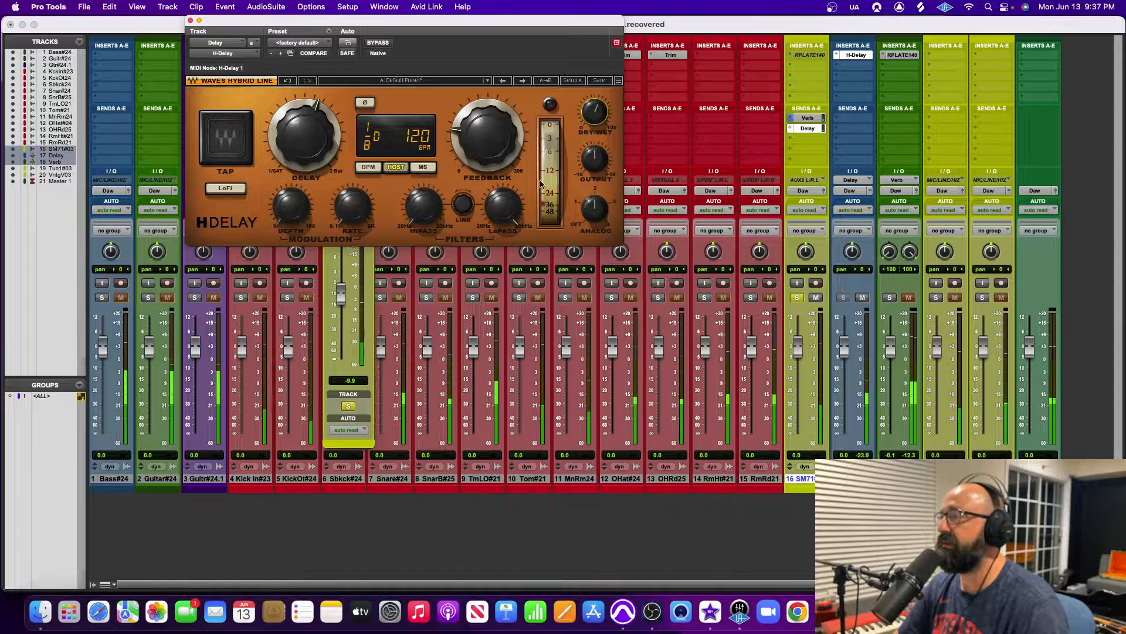
key("space")
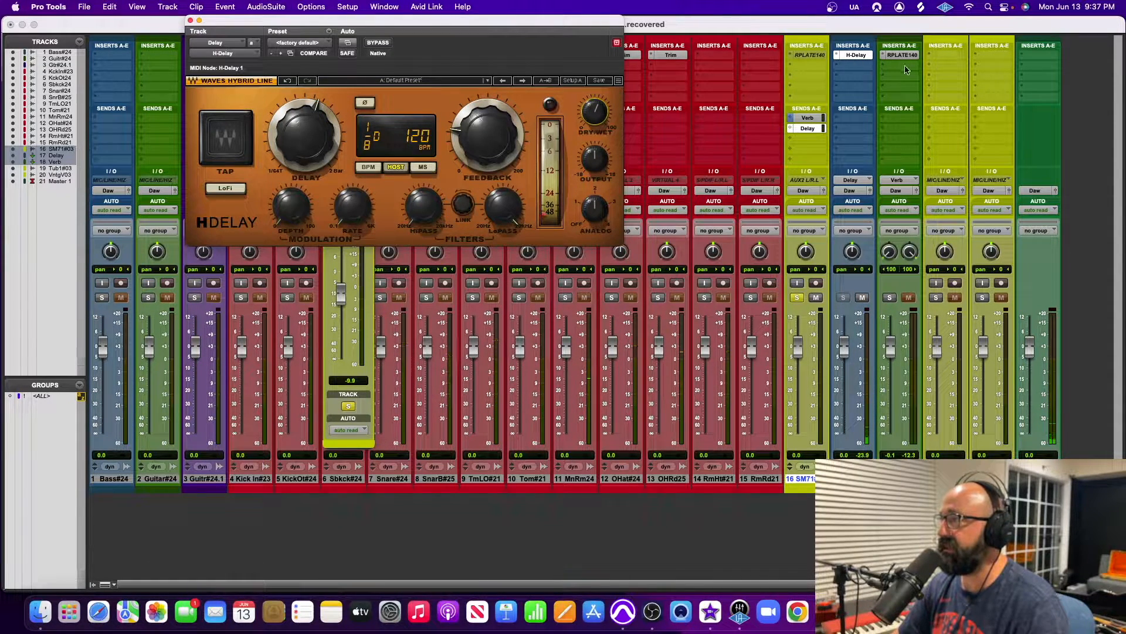
Balance the Verb and Delay returns with Verb soloed and unsoloed, leaving Delay at about -2.5 dB and Verb at about -0.4 dB.
left_click(890, 297)
left_click_drag(890, 354, 844, 366)
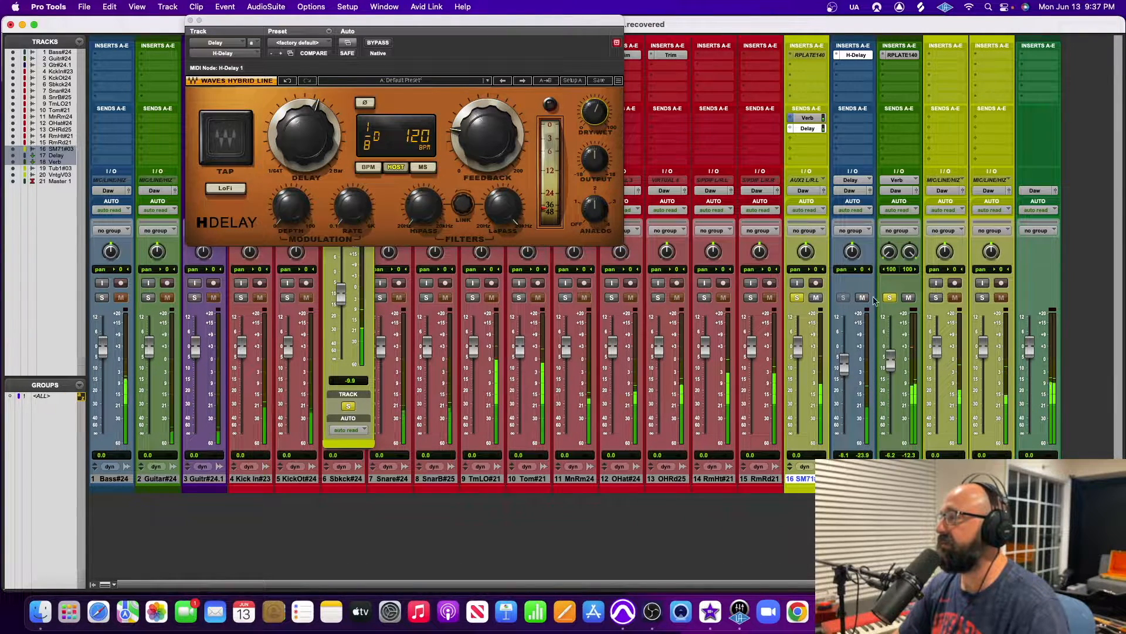
left_click(890, 298)
left_click_drag(844, 363, 890, 355)
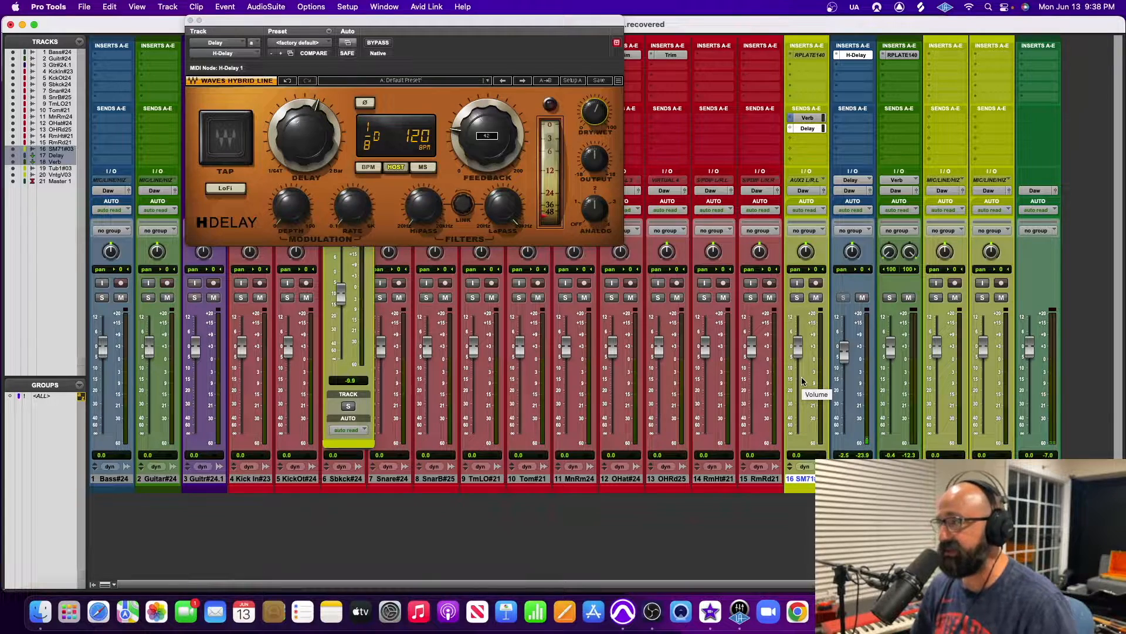
left_click(657, 617)
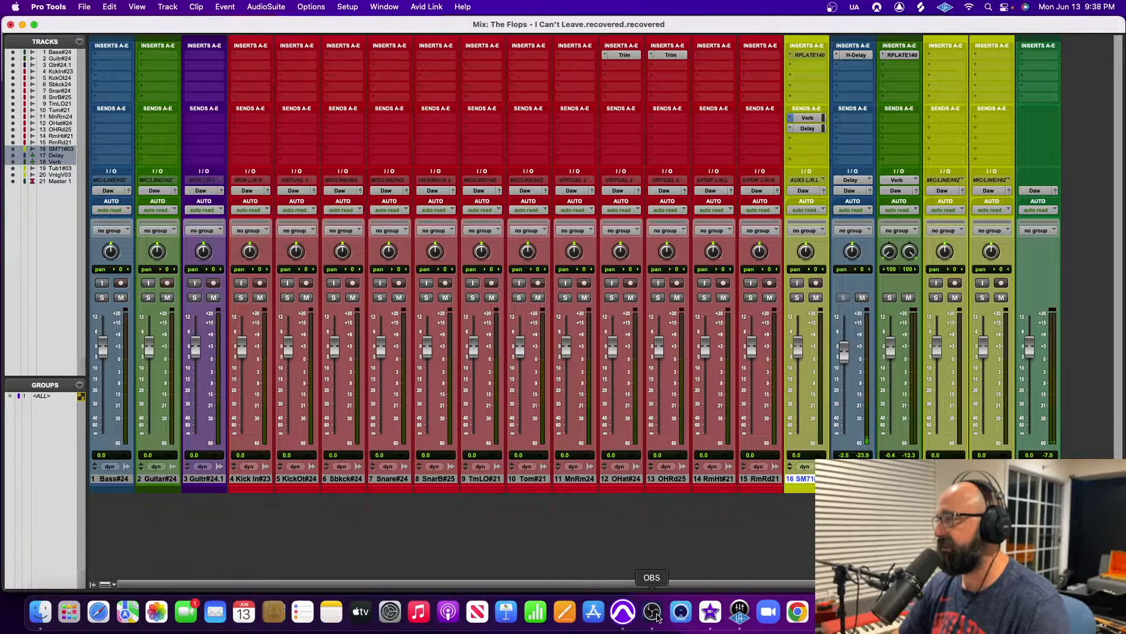